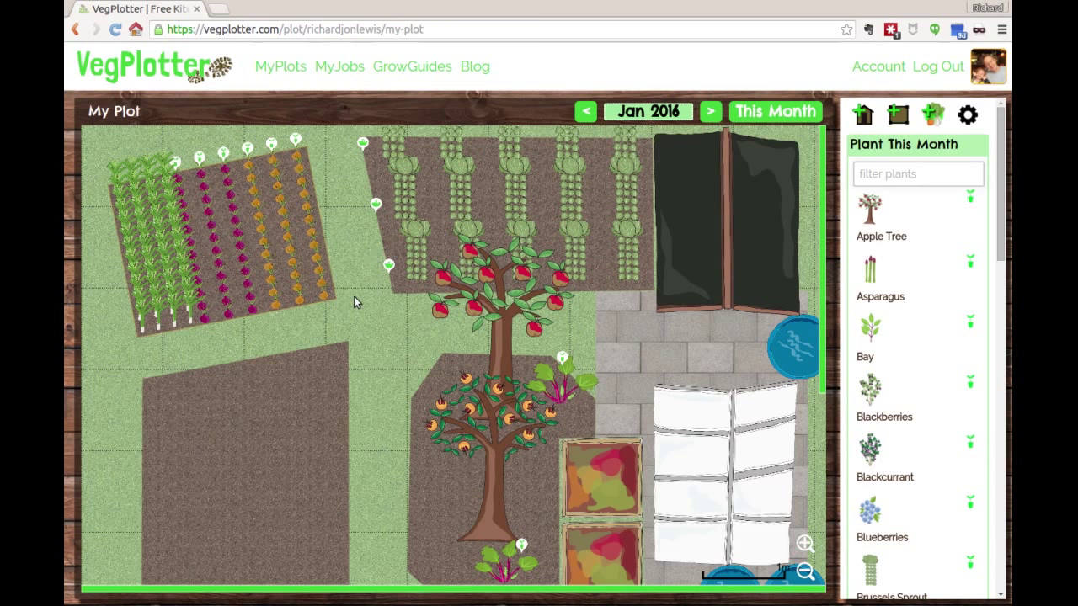
# Step: Show the list of saved plots from the MyPlots menu over the My Plot garden
pyautogui.moveTo(286, 76)
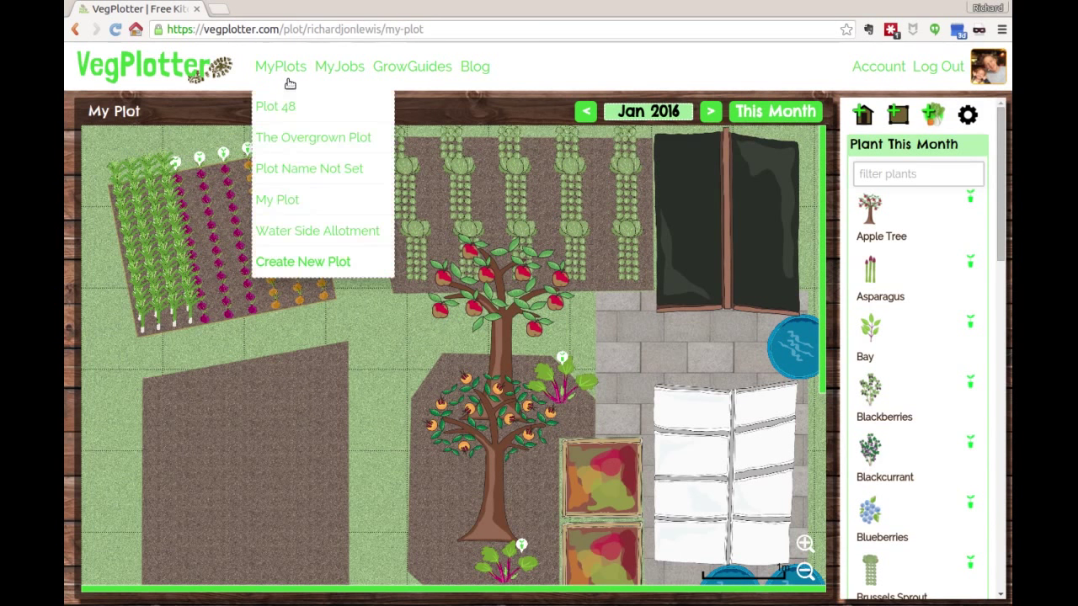
# Step: Open the 12m by 20m Water Side Allotment plot and bring up the bed choices
pyautogui.click(299, 232)
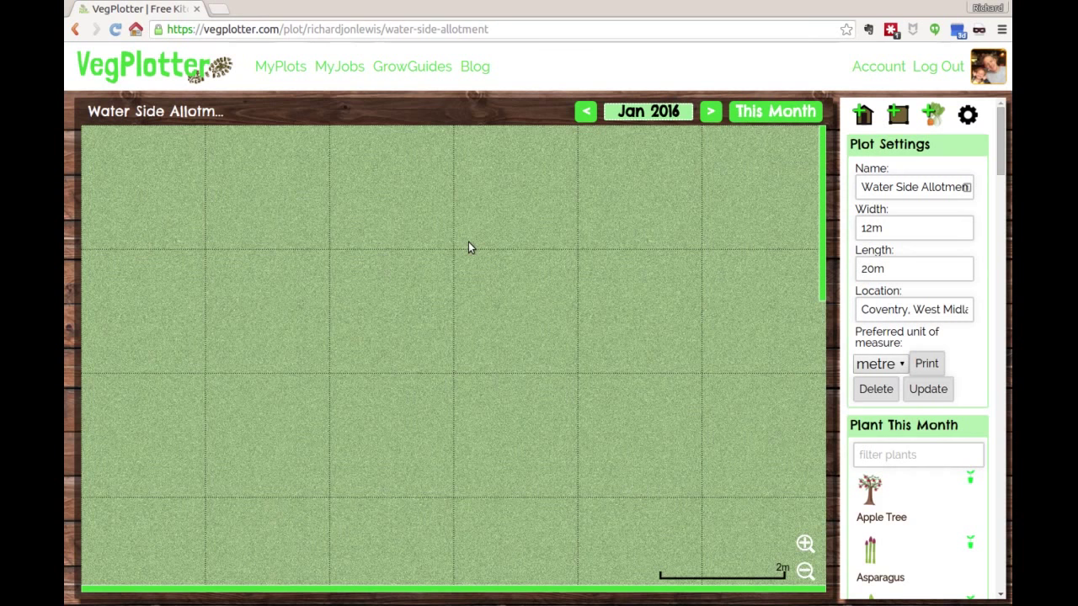
pyautogui.click(906, 118)
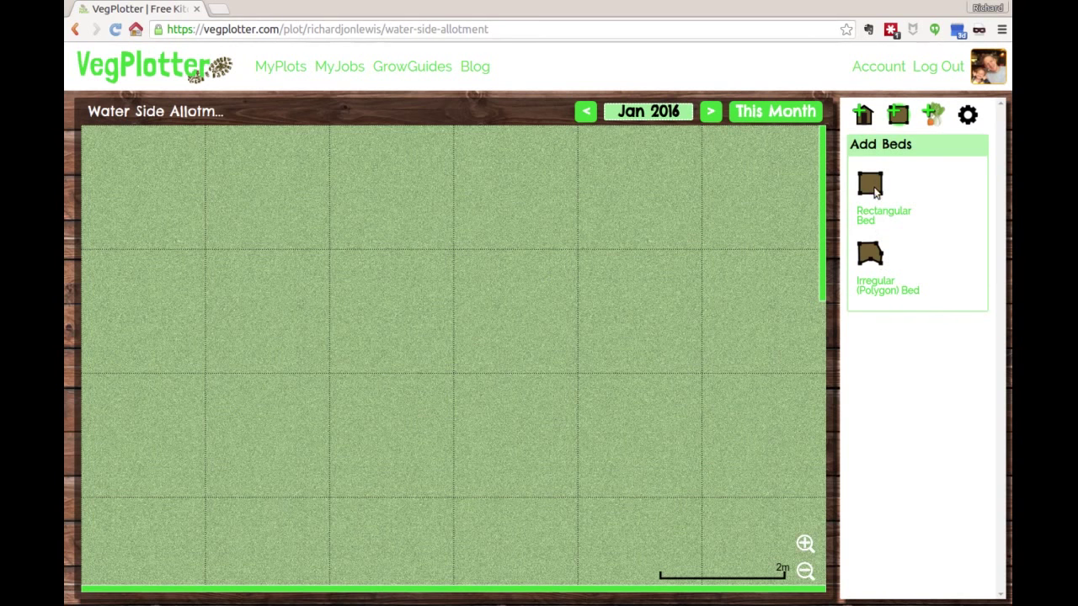
# Step: Place a rectangular bed at the upper left, sized 2m 48cm by 2m 47.2cm and tilted 8 degrees
pyautogui.moveTo(875, 192); pyautogui.dragTo(186, 194)
pyautogui.click(185, 198)
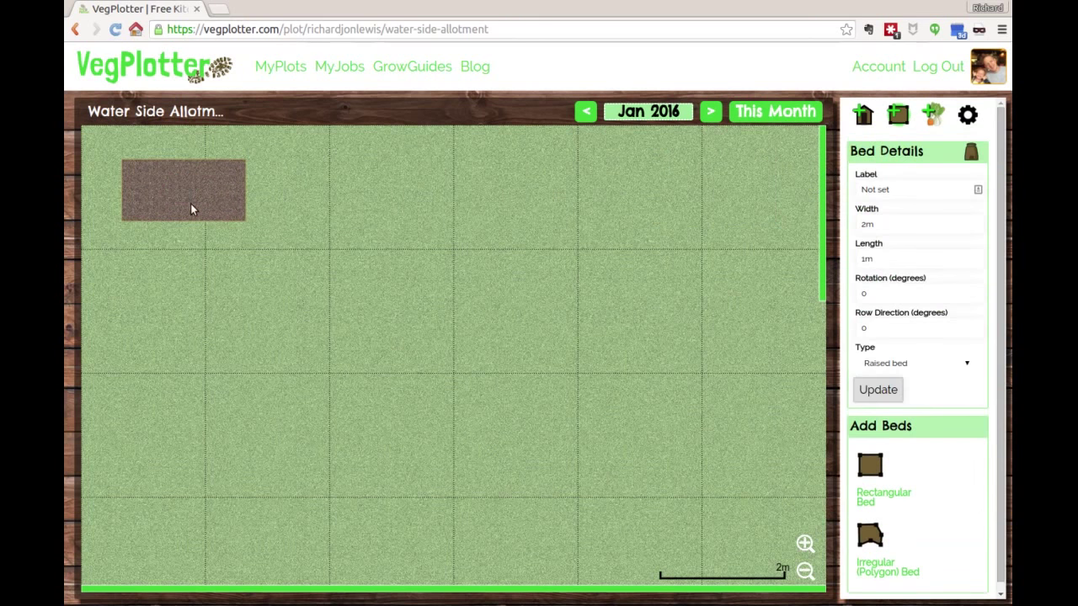
pyautogui.click(209, 193)
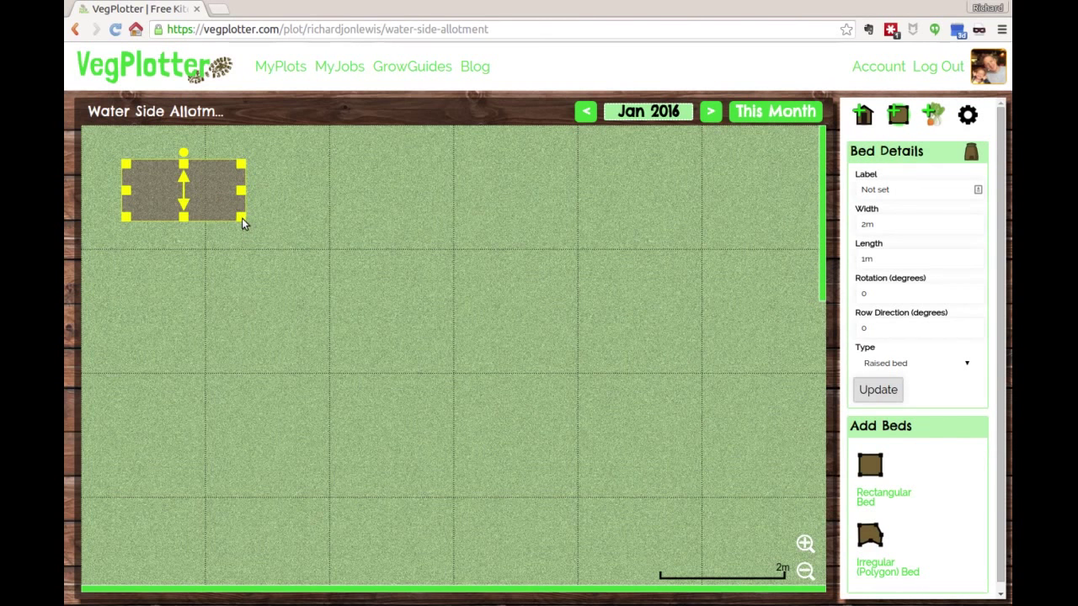
pyautogui.moveTo(243, 221); pyautogui.dragTo(272, 293)
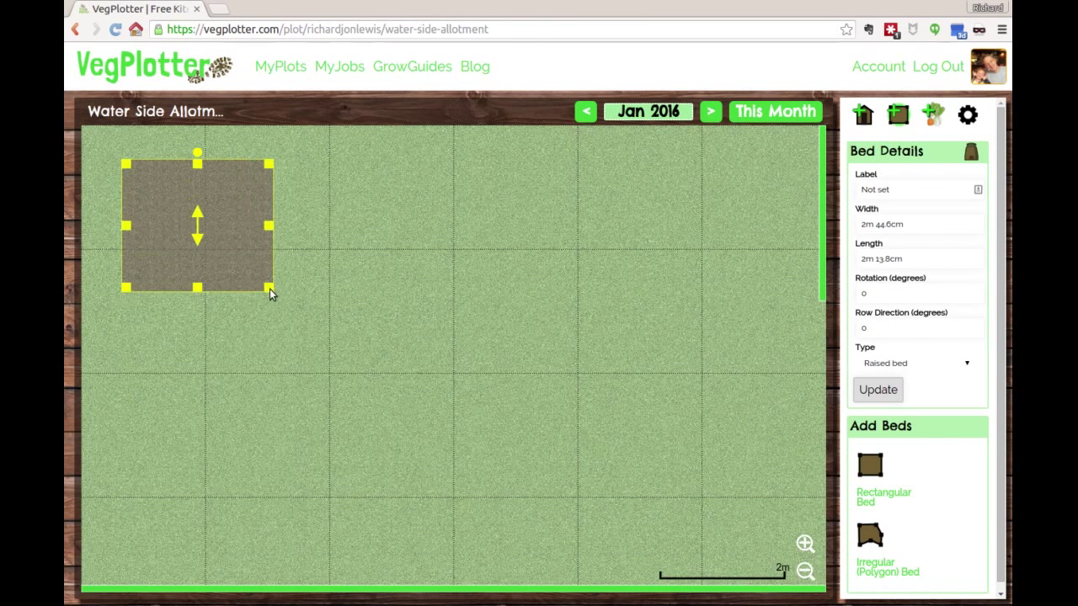
pyautogui.moveTo(269, 230)
pyautogui.mouseDown()
pyautogui.moveTo(293, 233)
pyautogui.moveTo(274, 233)
pyautogui.mouseUp()
pyautogui.moveTo(202, 291); pyautogui.dragTo(202, 309)
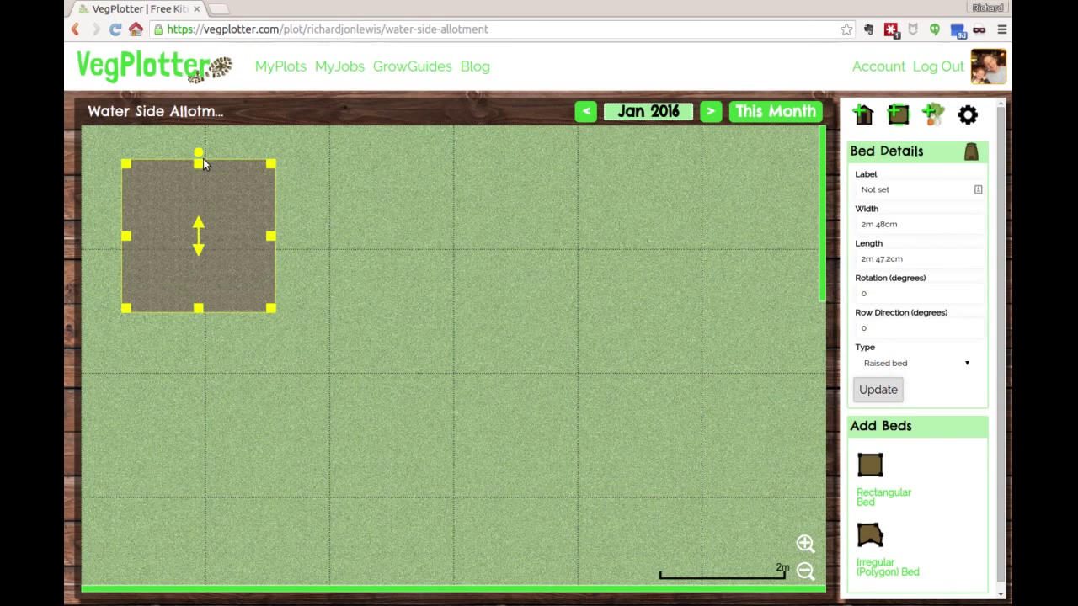
pyautogui.moveTo(199, 156)
pyautogui.mouseDown()
pyautogui.moveTo(241, 178)
pyautogui.moveTo(219, 155)
pyautogui.moveTo(165, 149)
pyautogui.moveTo(211, 151)
pyautogui.mouseUp()
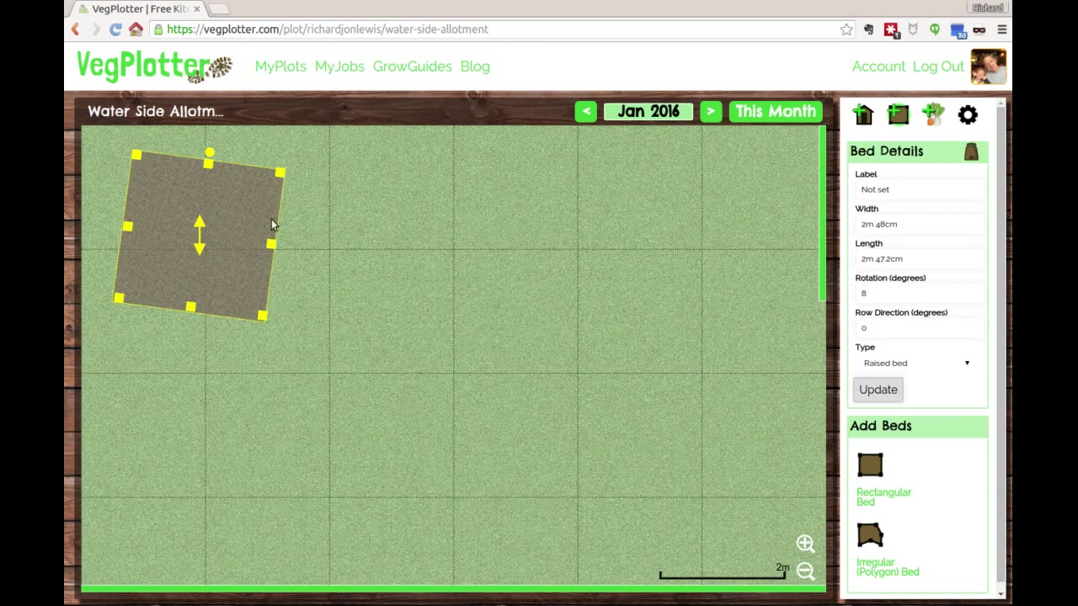
# Step: Try entering 2m for the bed's width and length in Bed Details
pyautogui.click(907, 225)
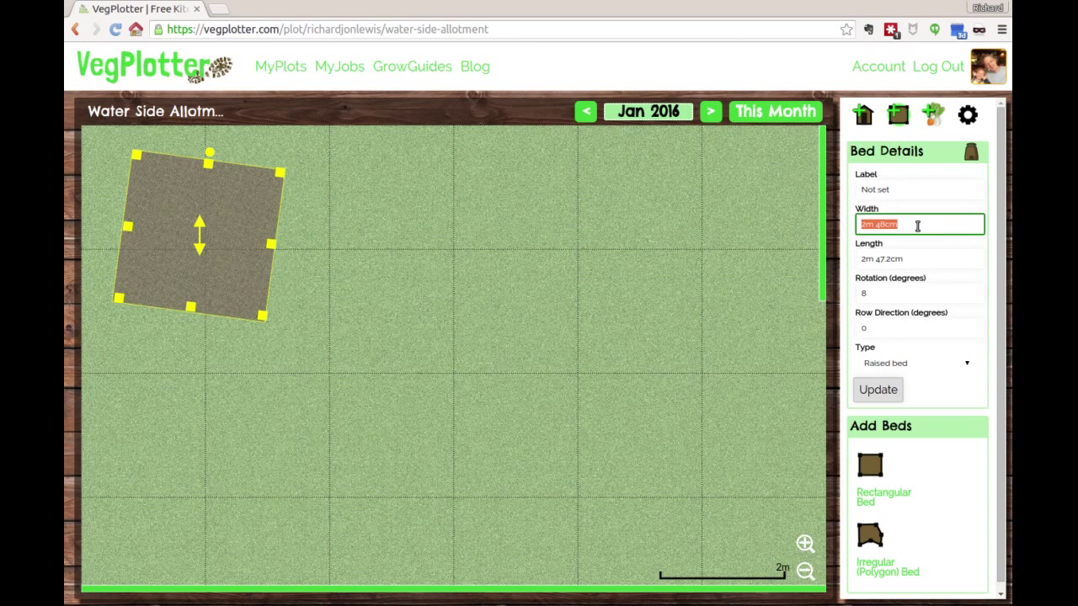
pyautogui.click(645, 266)
pyautogui.click(243, 224)
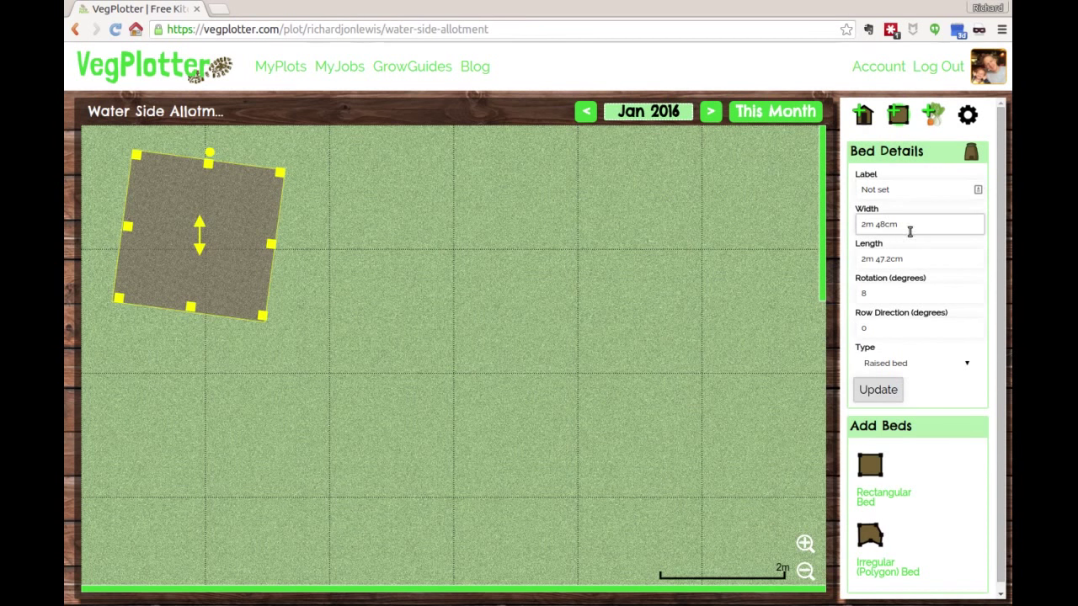
pyautogui.moveTo(910, 224); pyautogui.dragTo(835, 221)
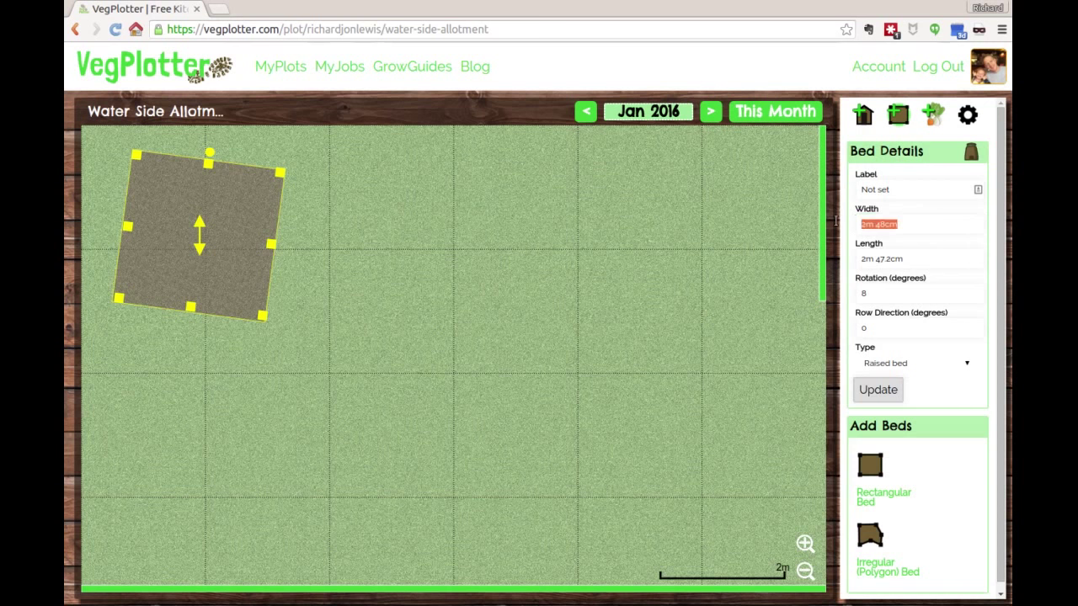
pyautogui.write('2m')
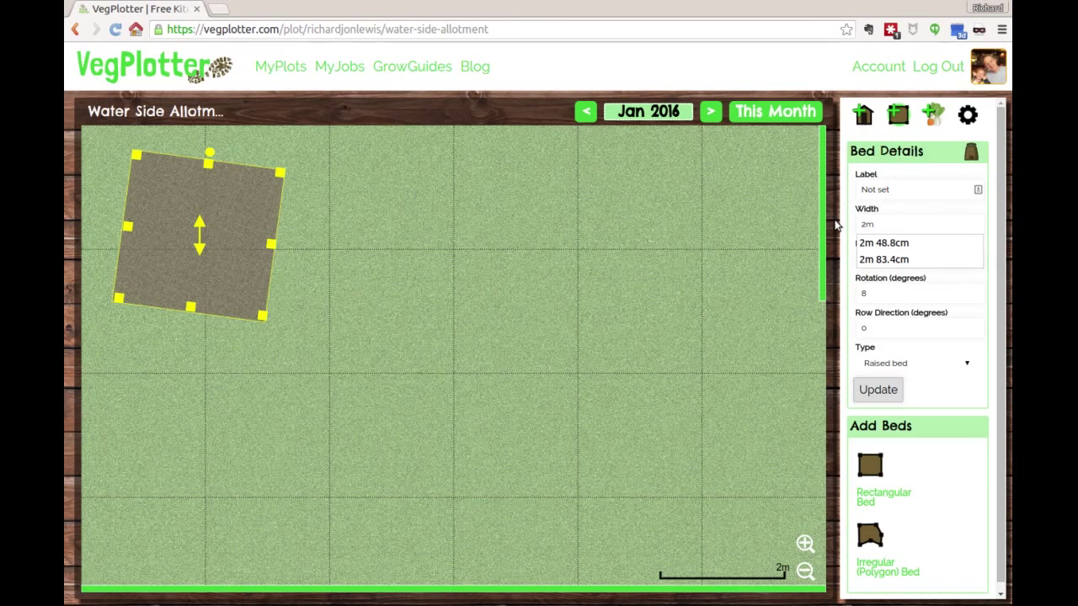
pyautogui.press('Tab')
pyautogui.write('2m')
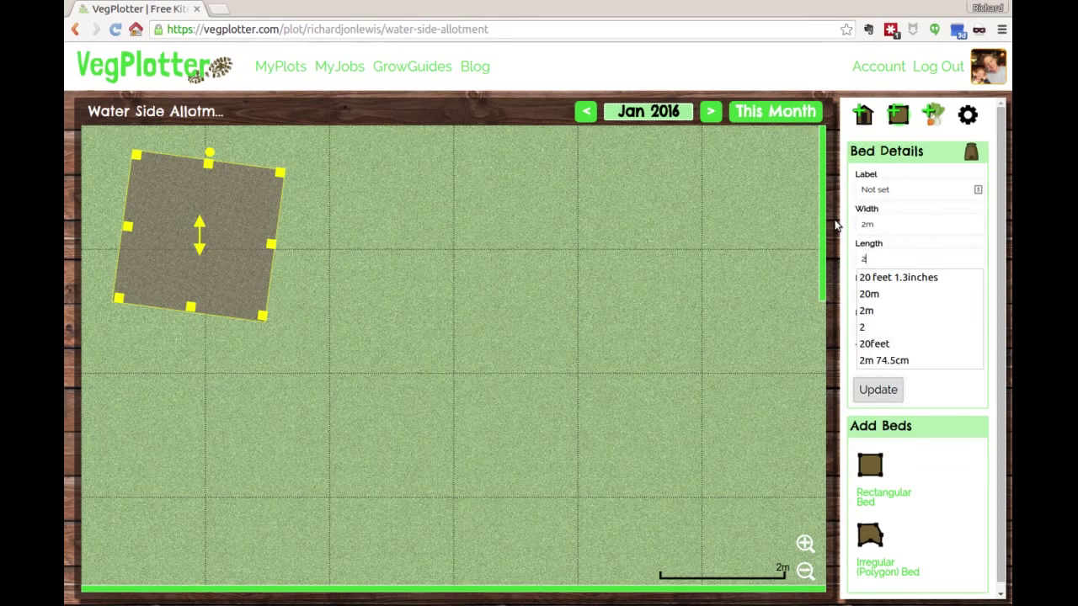
# Step: Set the bed's width and length to 6feet, making it 1m 82.9cm square
pyautogui.doubleClick(868, 225)
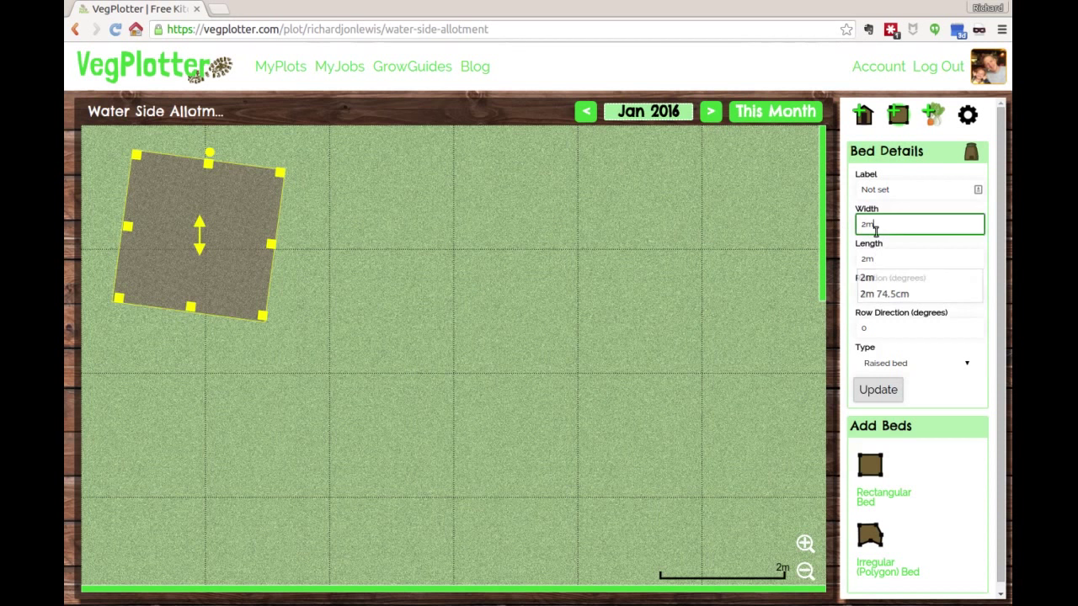
pyautogui.click(899, 225)
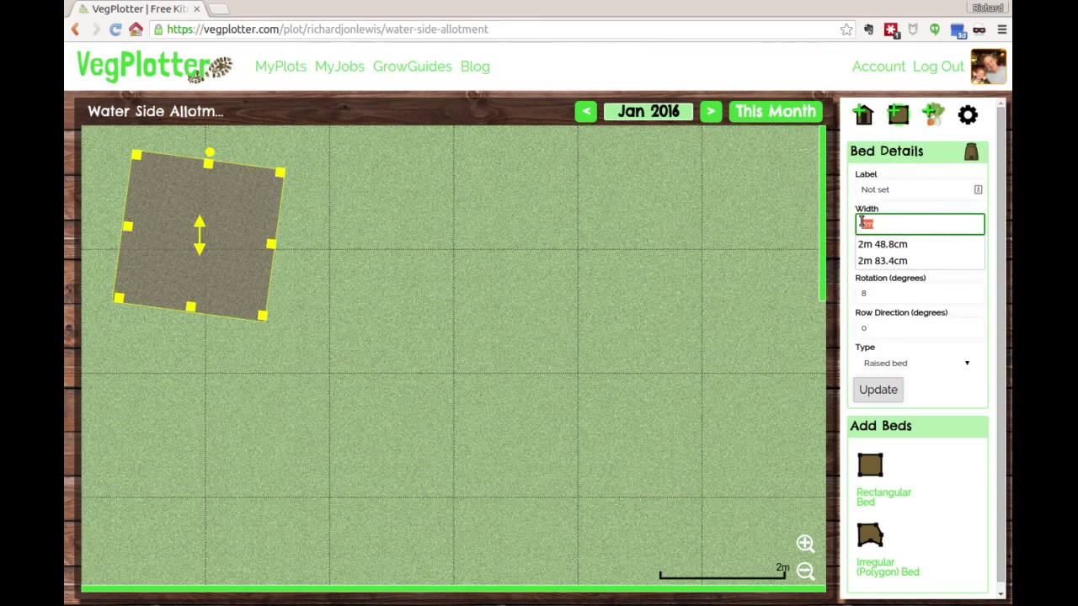
pyautogui.write('6')
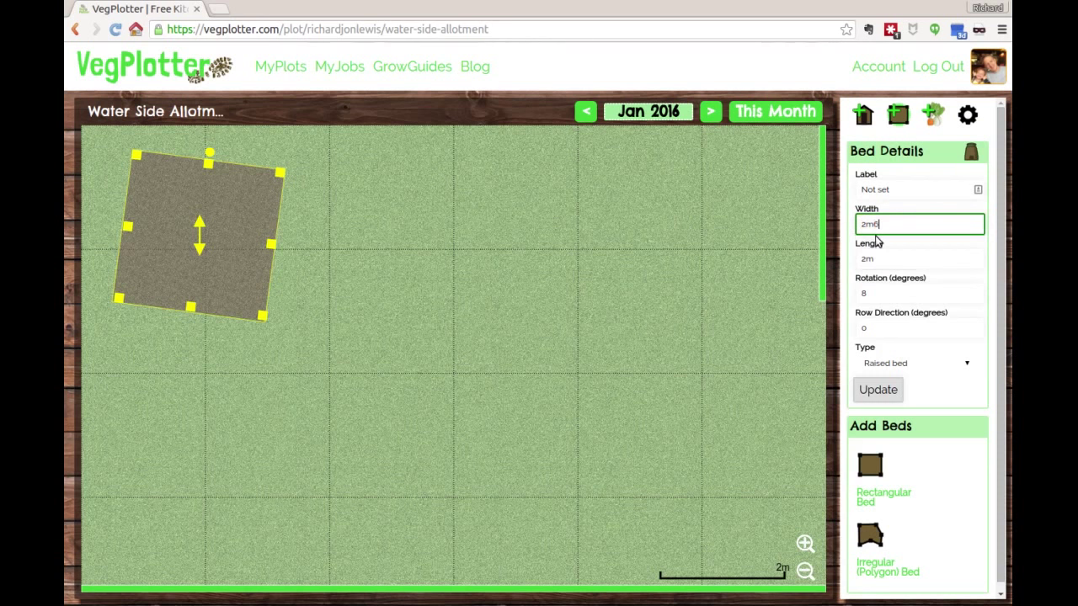
pyautogui.write('fe')
pyautogui.press('BackSpace')
pyautogui.press('BackSpace')
pyautogui.press('BackSpace')
pyautogui.press('BackSpace')
pyautogui.press('BackSpace')
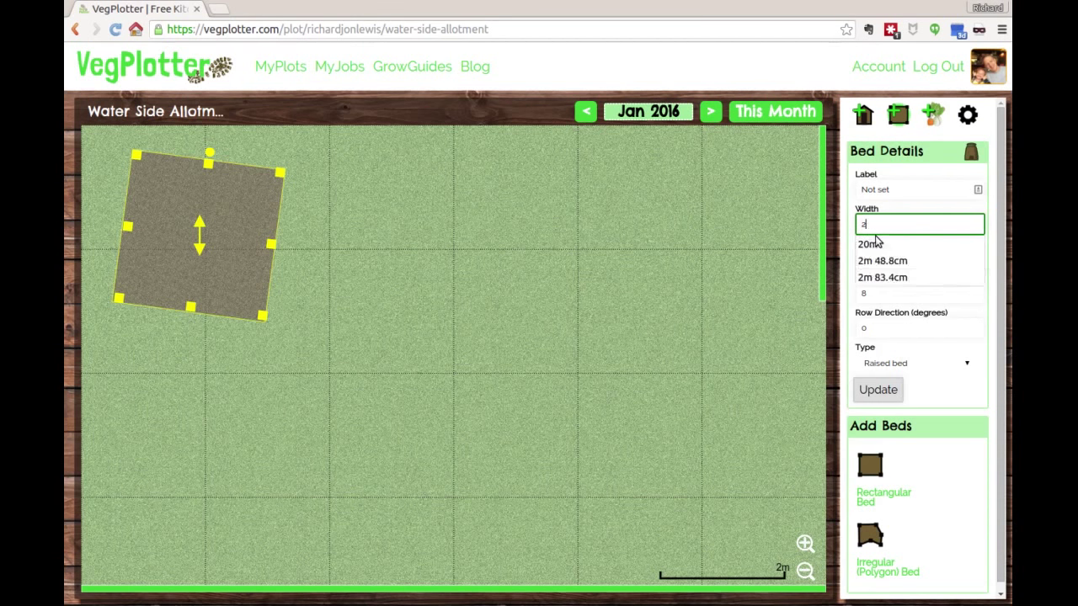
pyautogui.write('6')
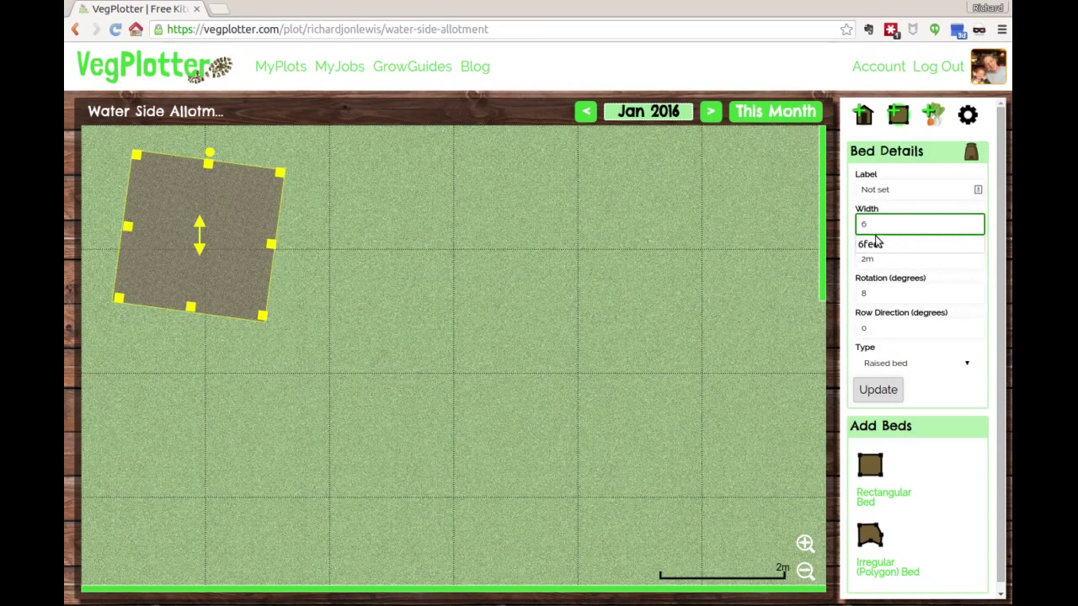
pyautogui.write('feet')
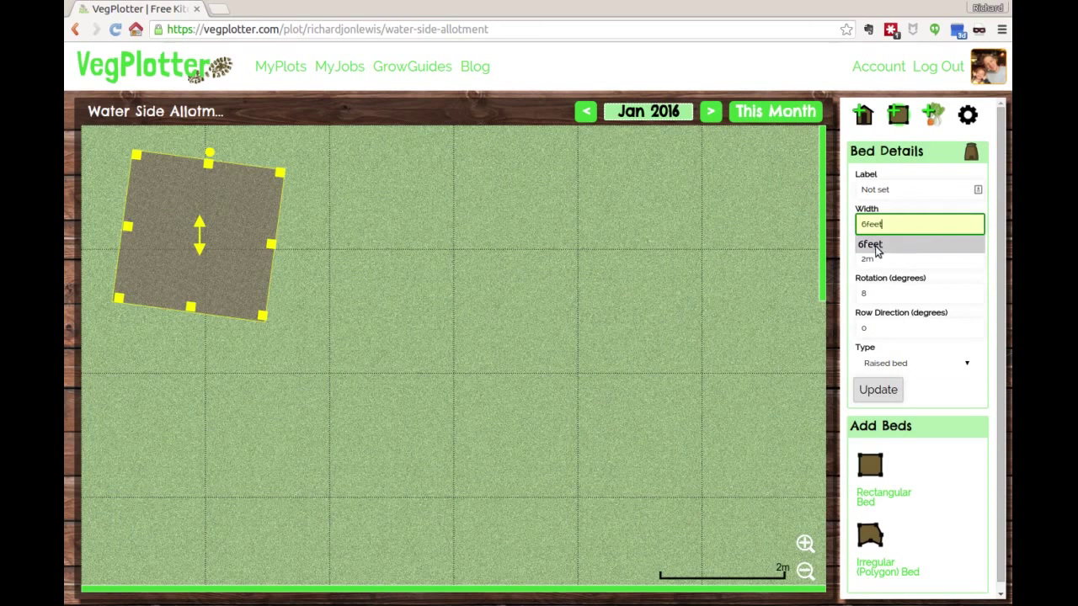
pyautogui.click(875, 242)
pyautogui.moveTo(957, 260); pyautogui.dragTo(833, 260)
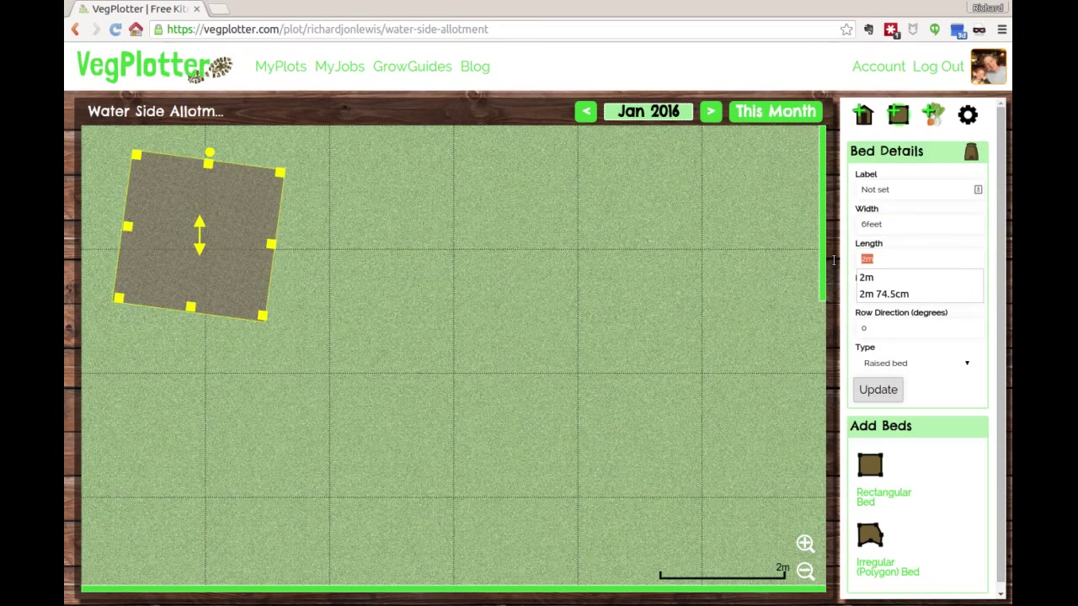
pyautogui.write('6feet')
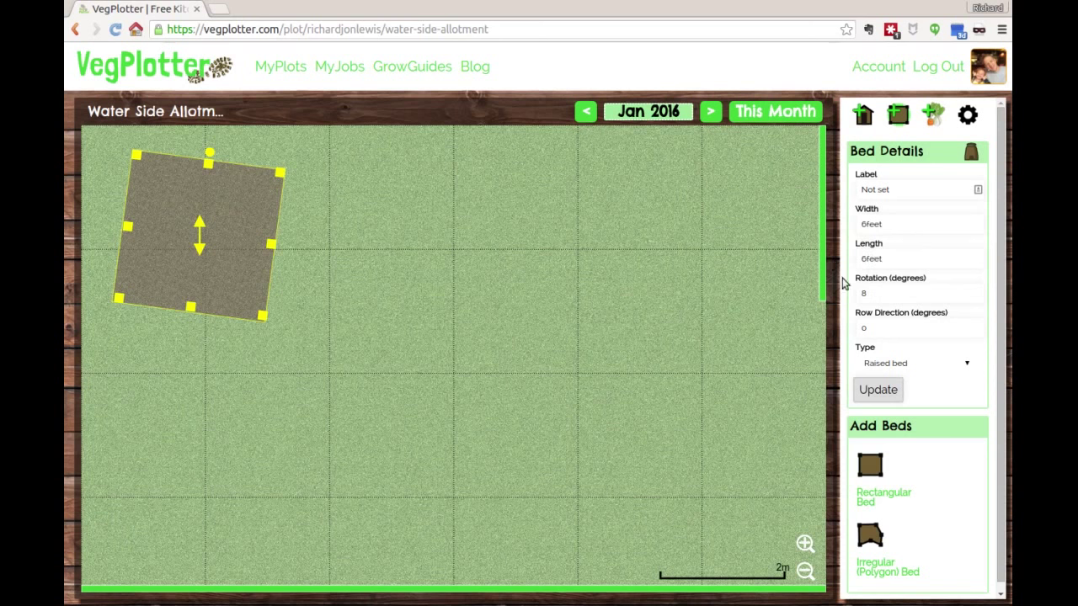
pyautogui.click(885, 402)
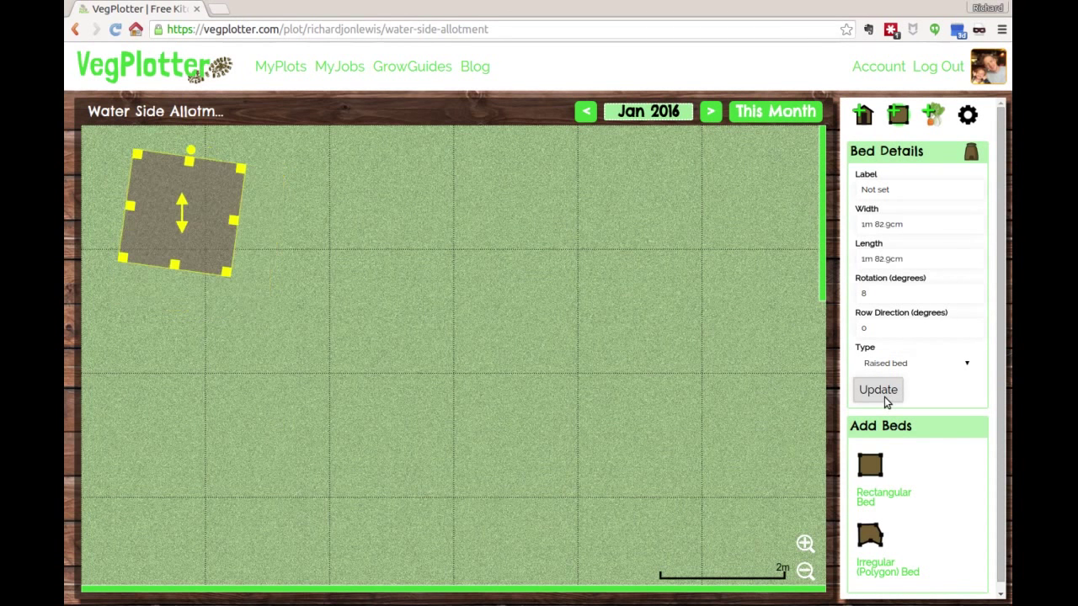
# Step: Start replacing the width with 2m again, then deselect the bed
pyautogui.click(874, 248)
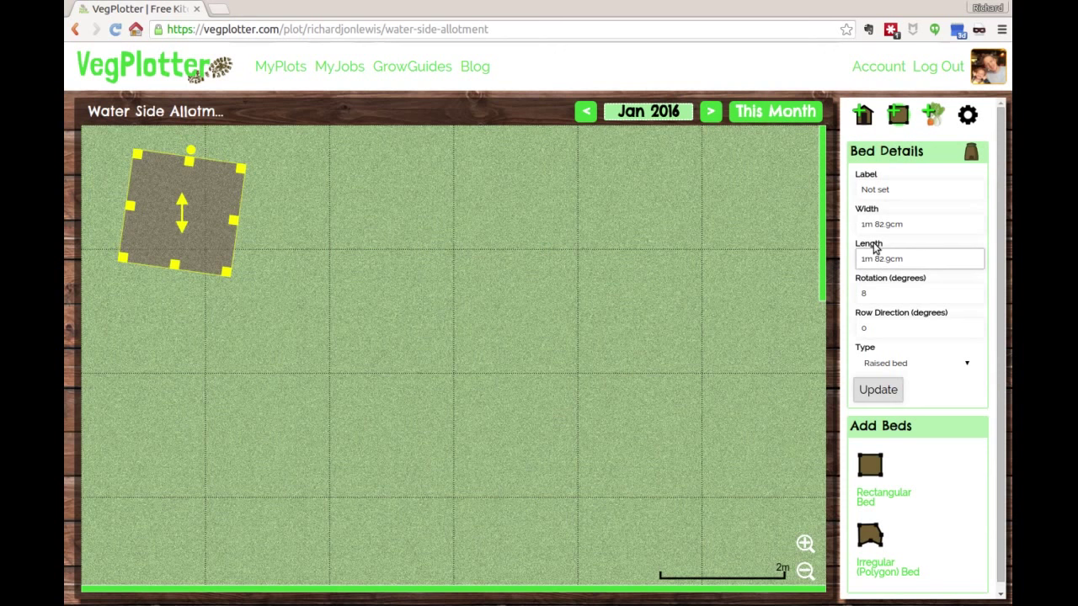
pyautogui.click(878, 228)
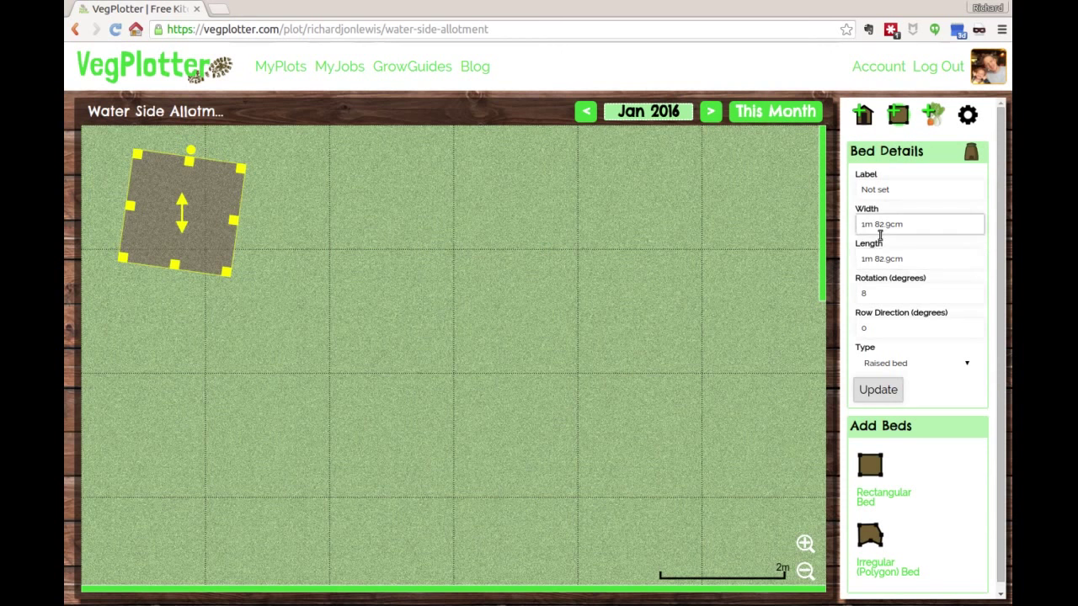
pyautogui.moveTo(906, 224); pyautogui.dragTo(839, 218)
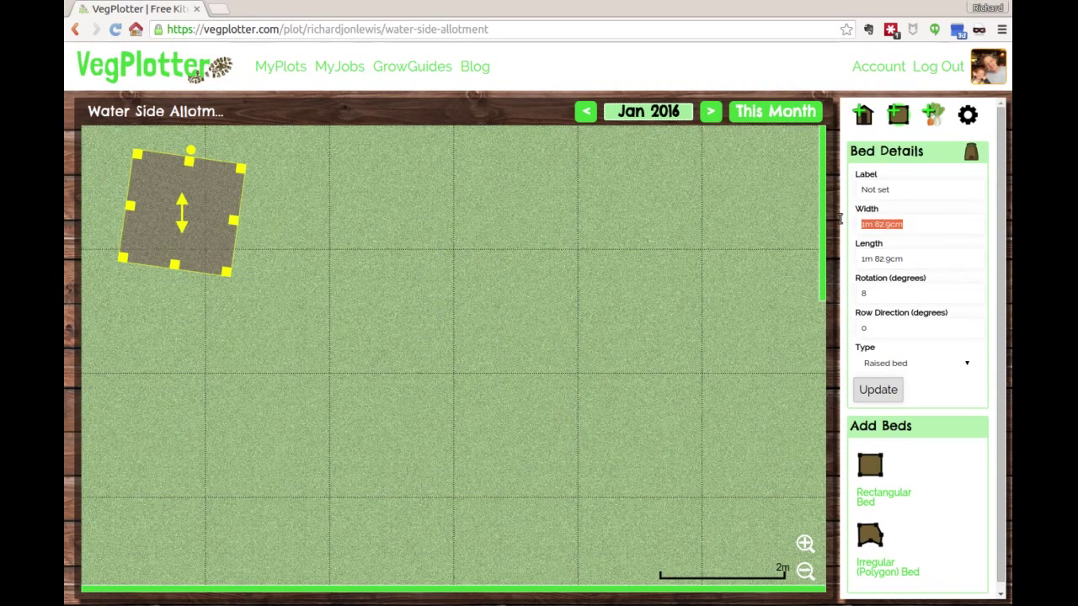
pyautogui.write('2m')
pyautogui.click(800, 247)
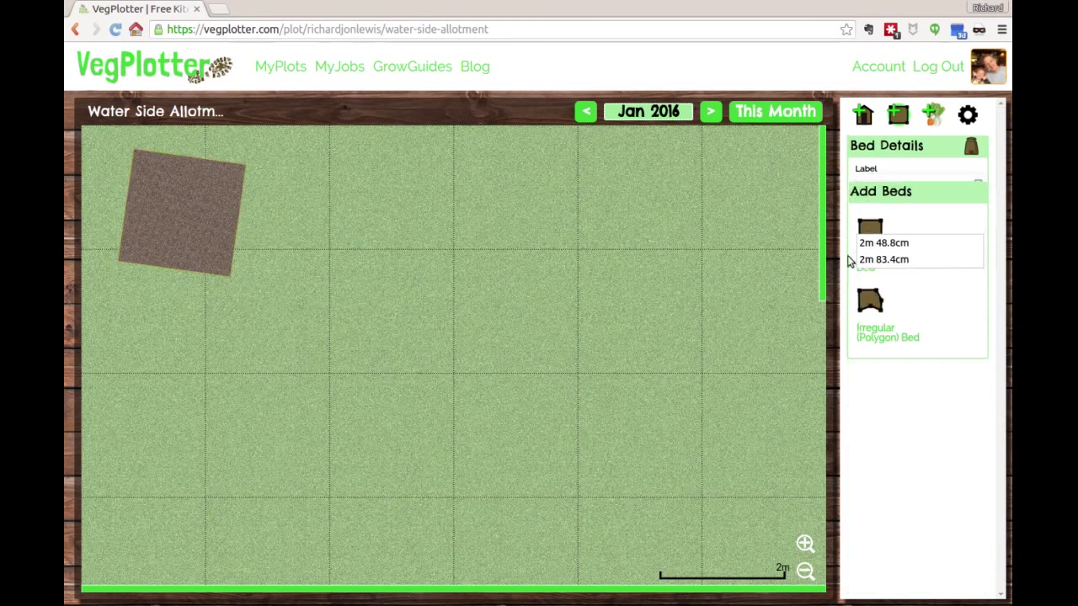
# Step: Make the first bed 2m by 2m with 0 rotation so it sits square
pyautogui.click(219, 231)
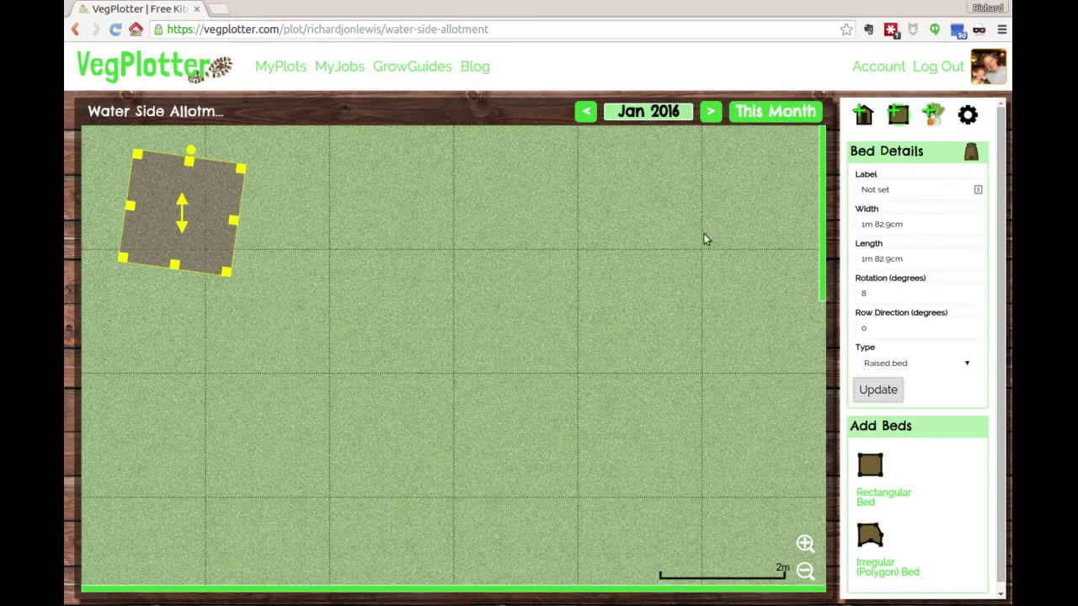
pyautogui.moveTo(909, 224); pyautogui.dragTo(814, 222)
pyautogui.write('2m')
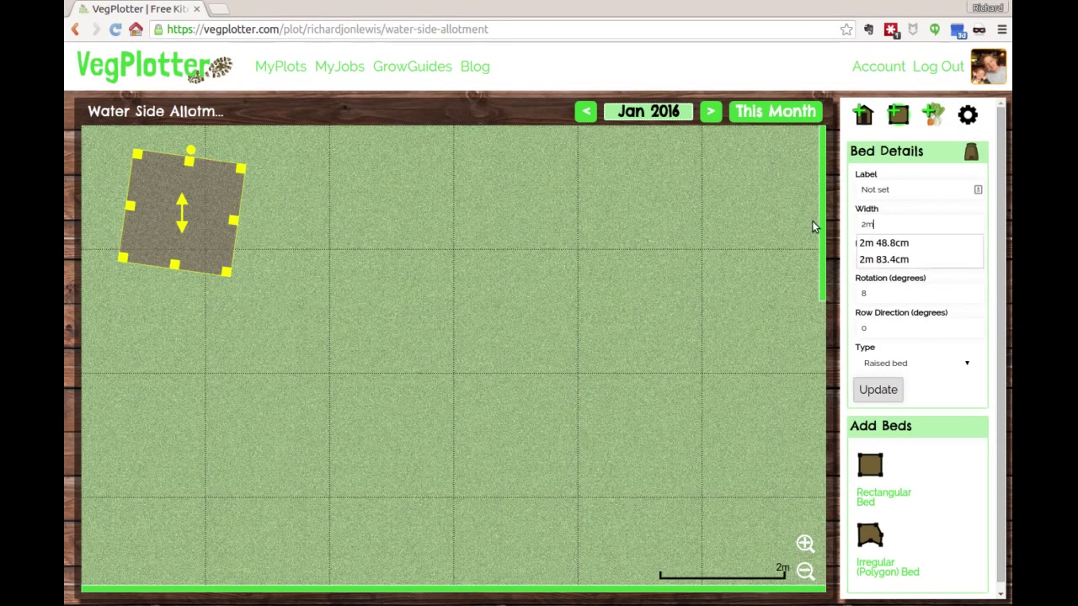
pyautogui.press('Tab')
pyautogui.write('2m')
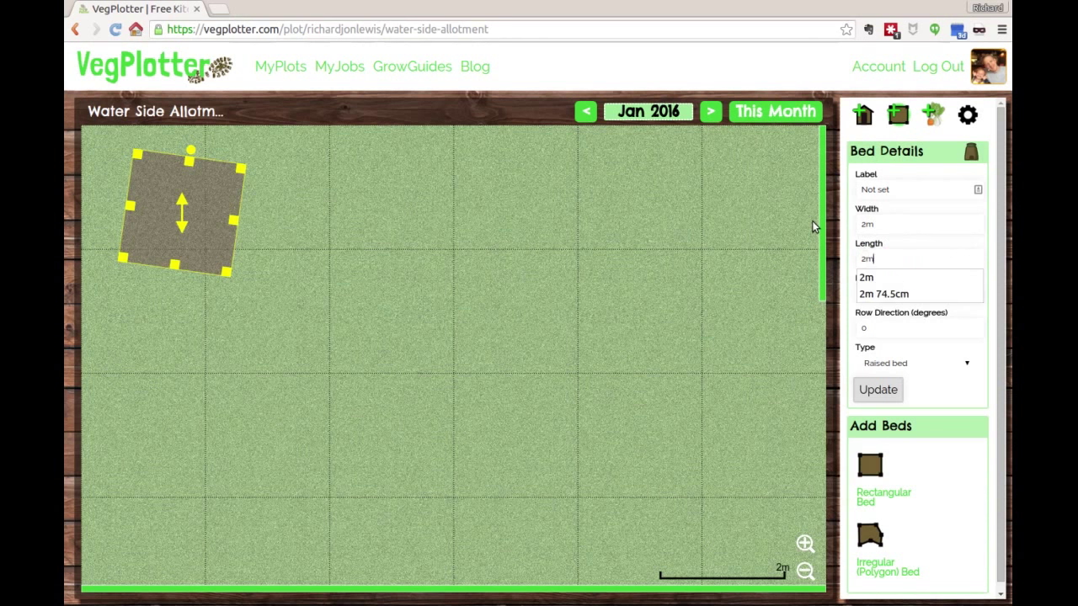
pyautogui.press('Tab')
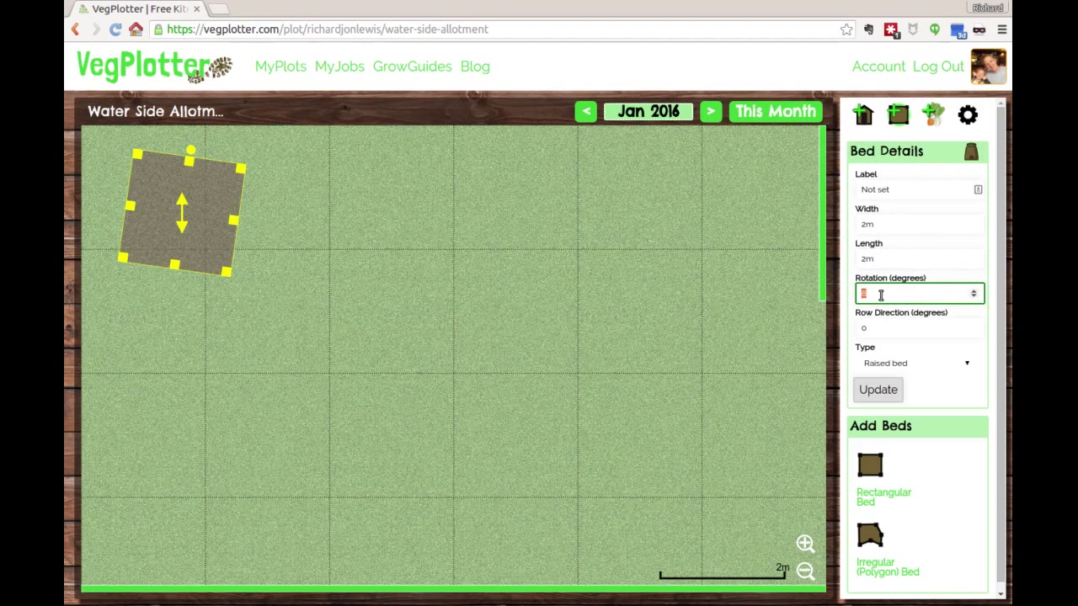
pyautogui.write('0')
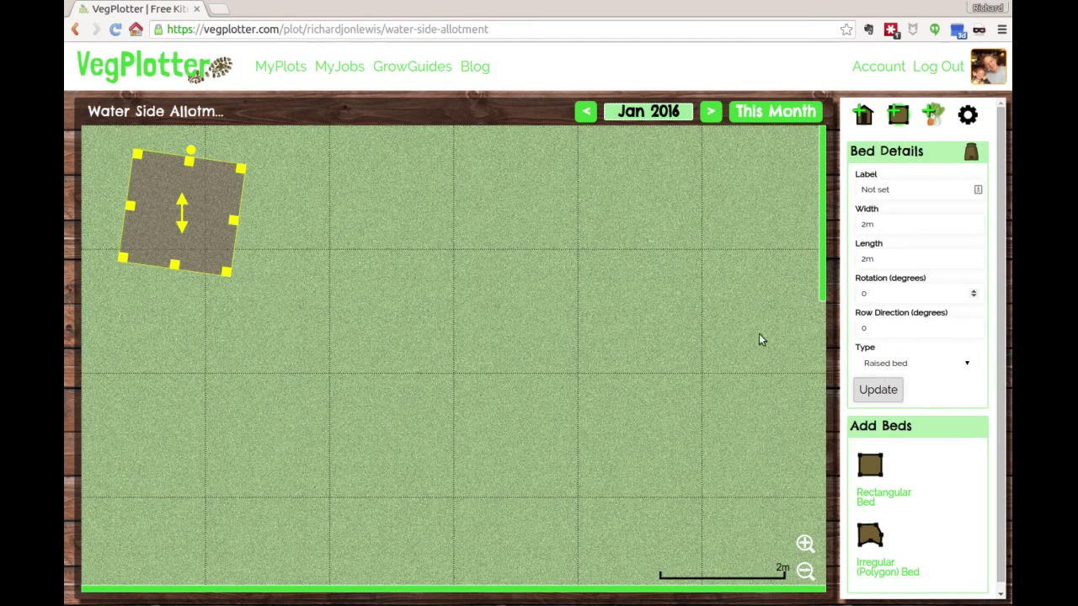
pyautogui.click(878, 391)
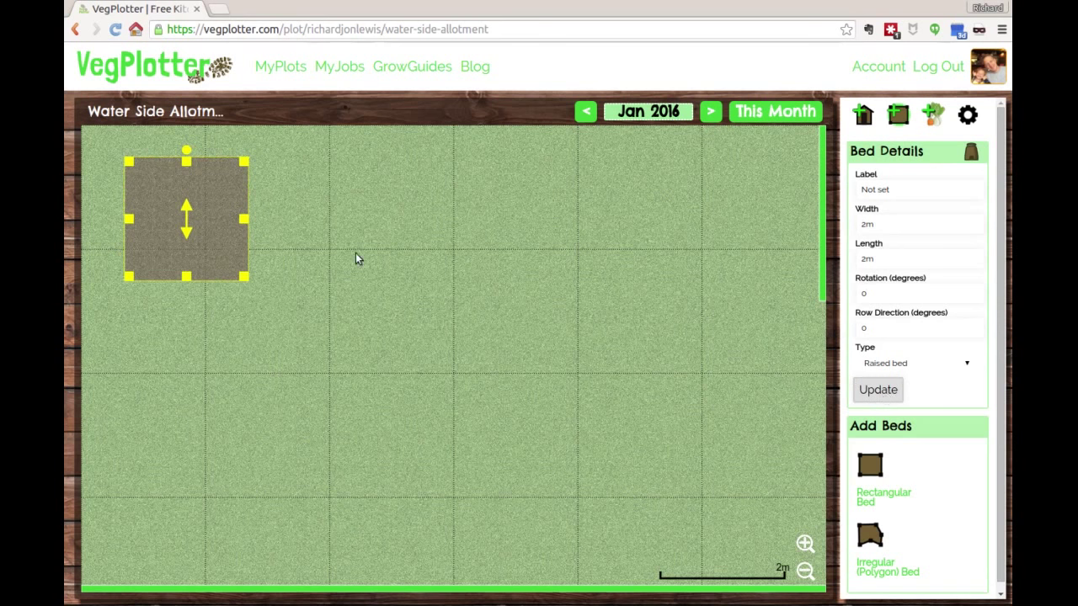
# Step: Add a second bed right of the first, set its length to 2m, and align its top
pyautogui.click(753, 313)
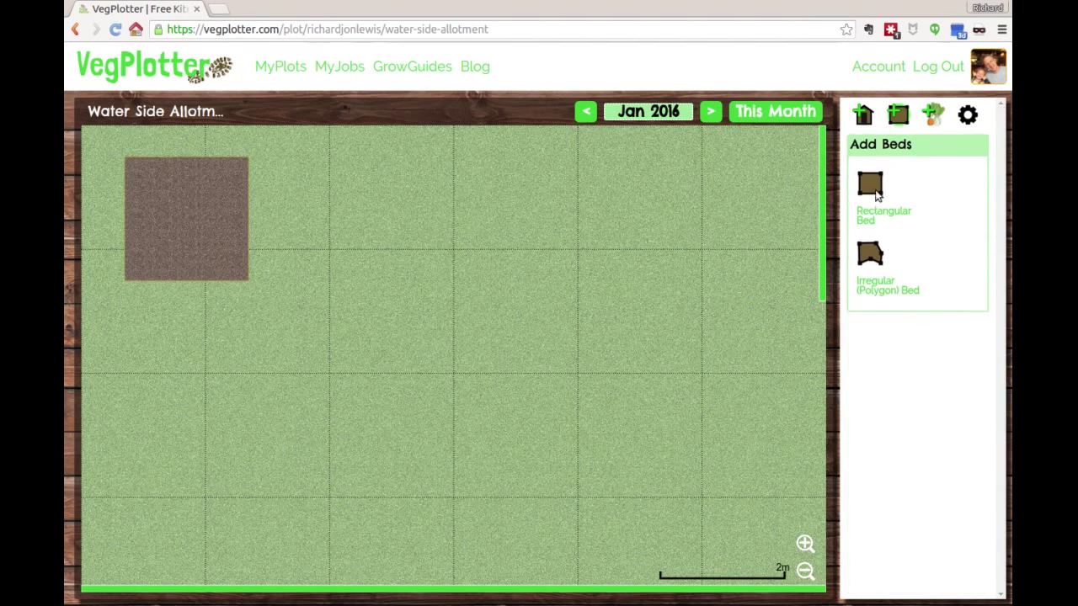
pyautogui.moveTo(874, 191); pyautogui.dragTo(347, 193)
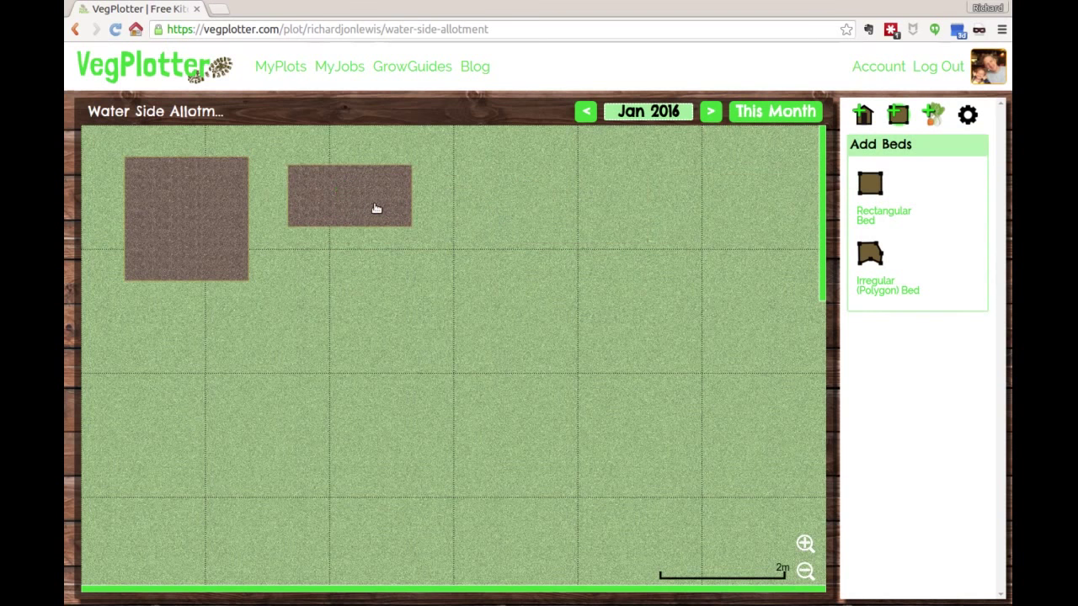
pyautogui.click(375, 207)
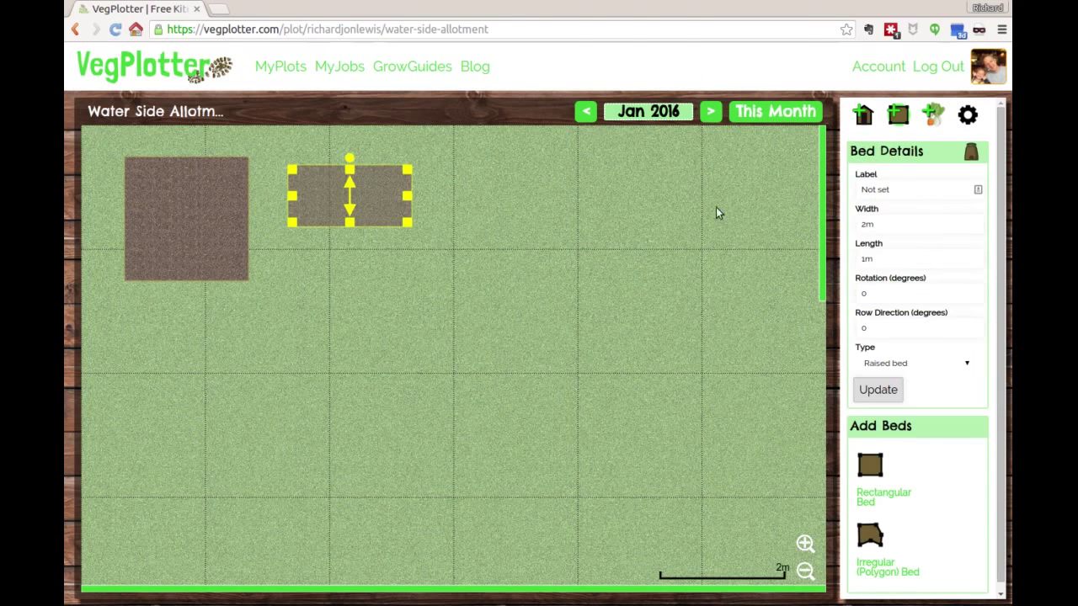
pyautogui.click(885, 257)
pyautogui.doubleClick(885, 257)
pyautogui.write('2m')
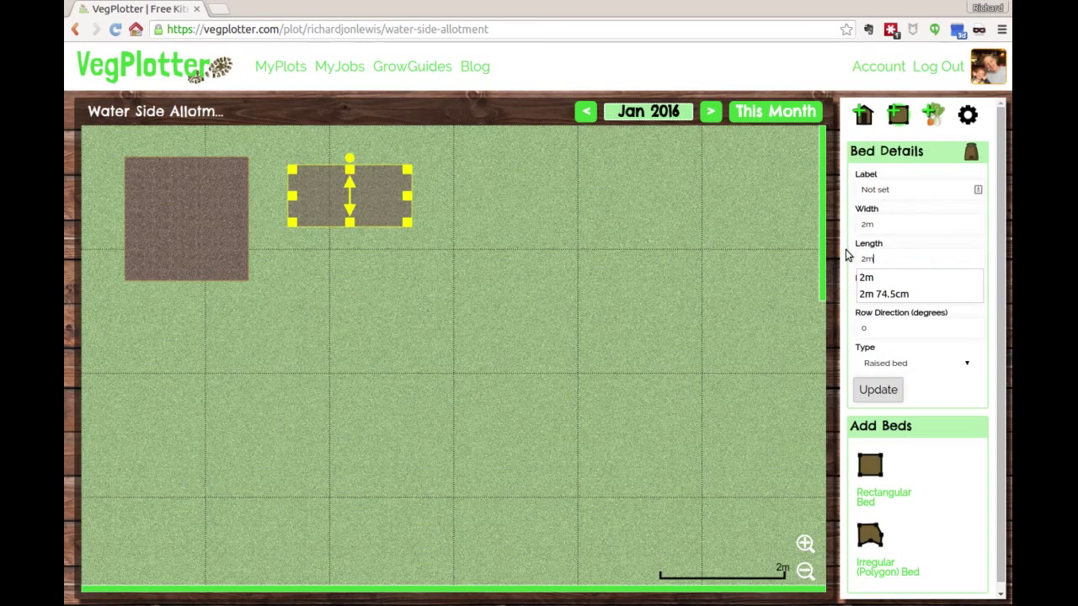
pyautogui.click(848, 256)
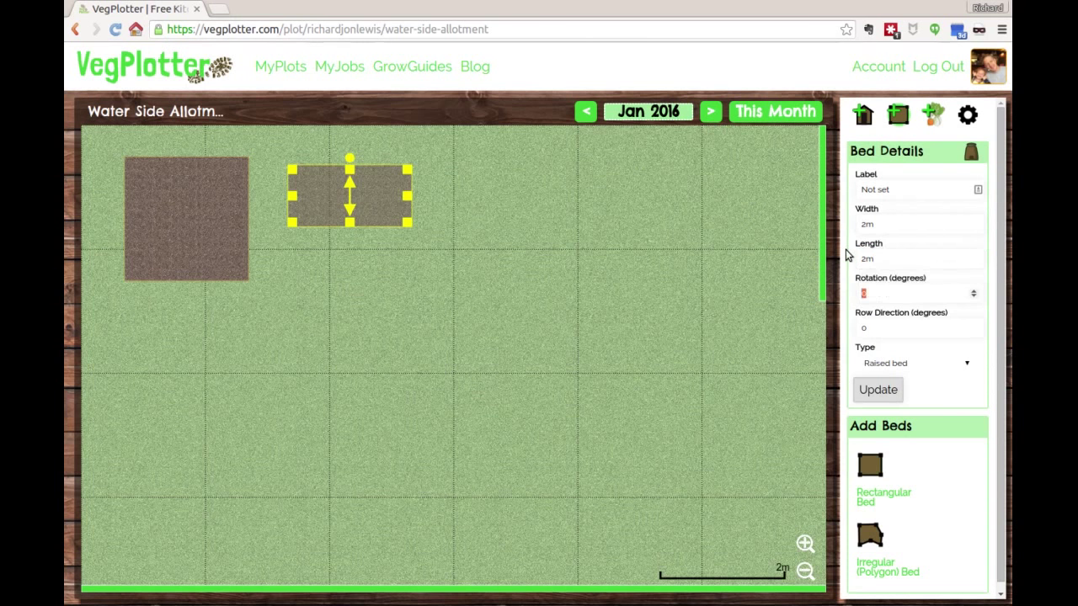
pyautogui.click(884, 401)
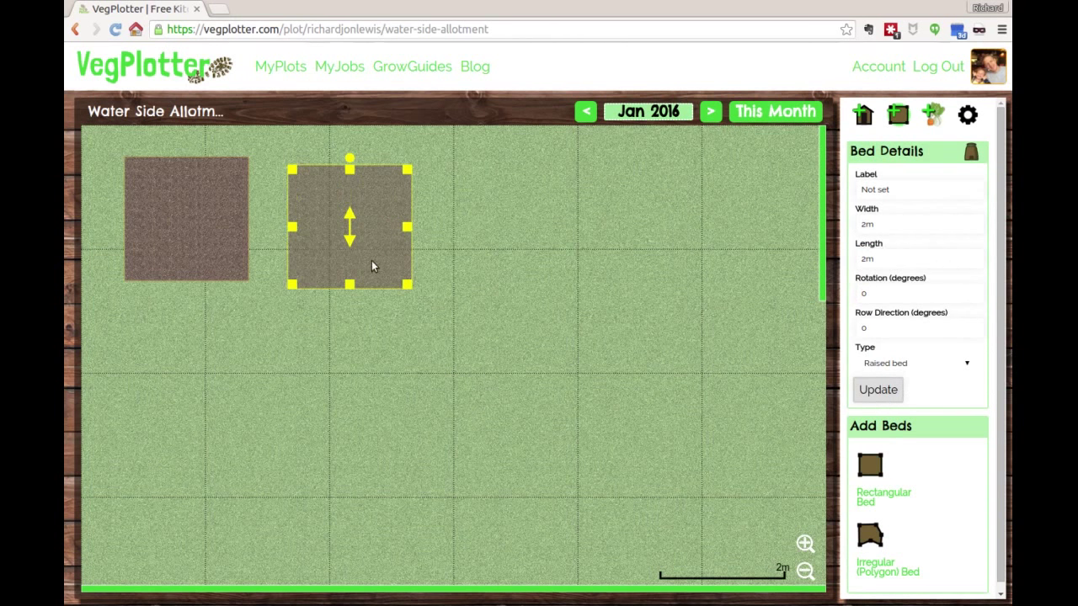
pyautogui.moveTo(371, 261); pyautogui.dragTo(371, 253)
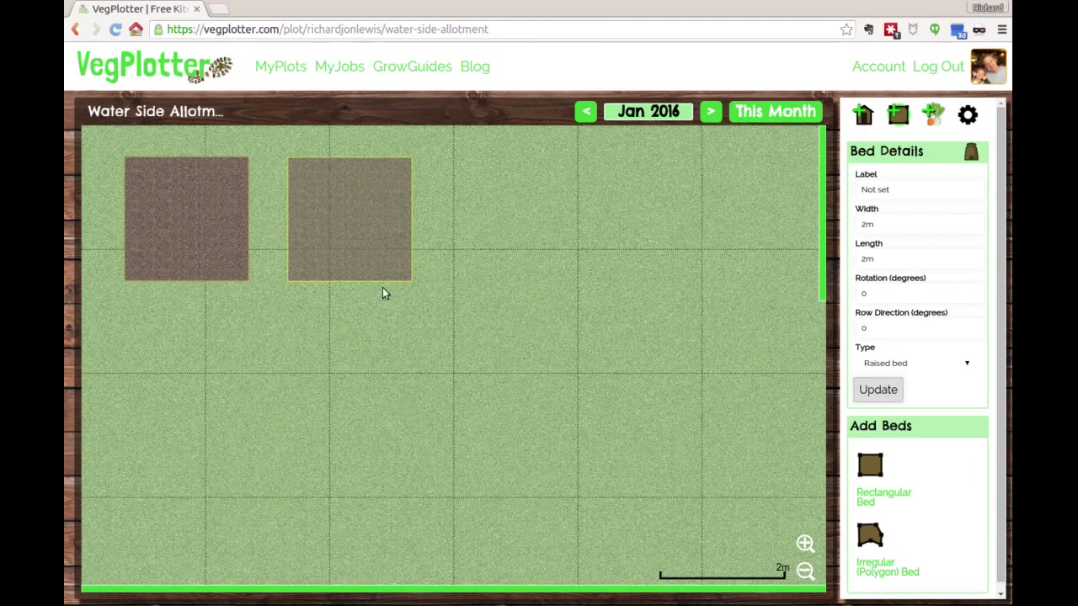
pyautogui.click(392, 345)
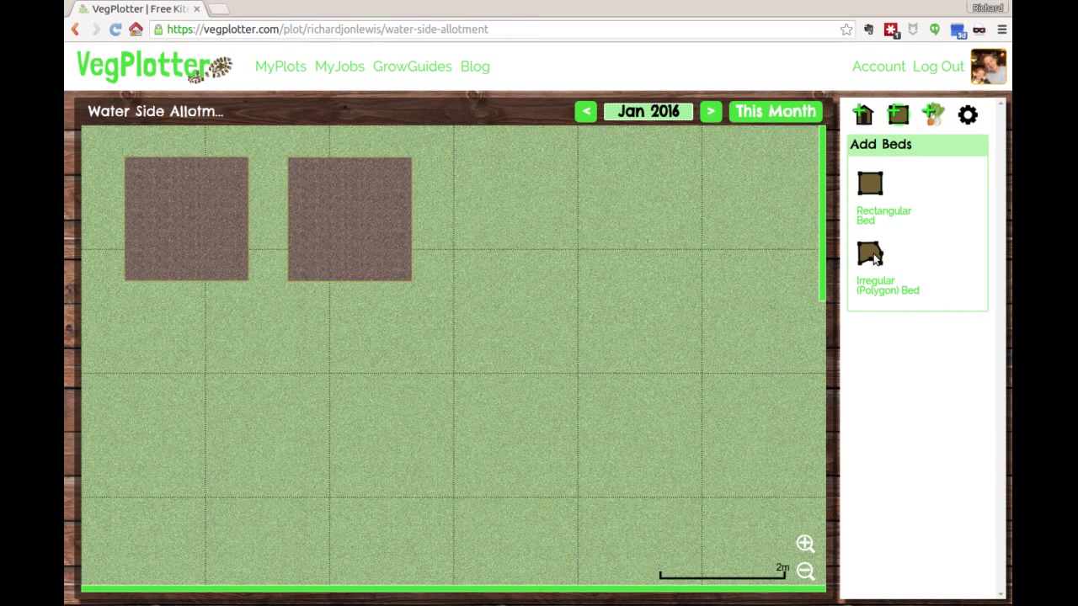
# Step: Place an irregular bed below the first square, enlarging it and pulling a long point rightward
pyautogui.moveTo(874, 258); pyautogui.dragTo(178, 368)
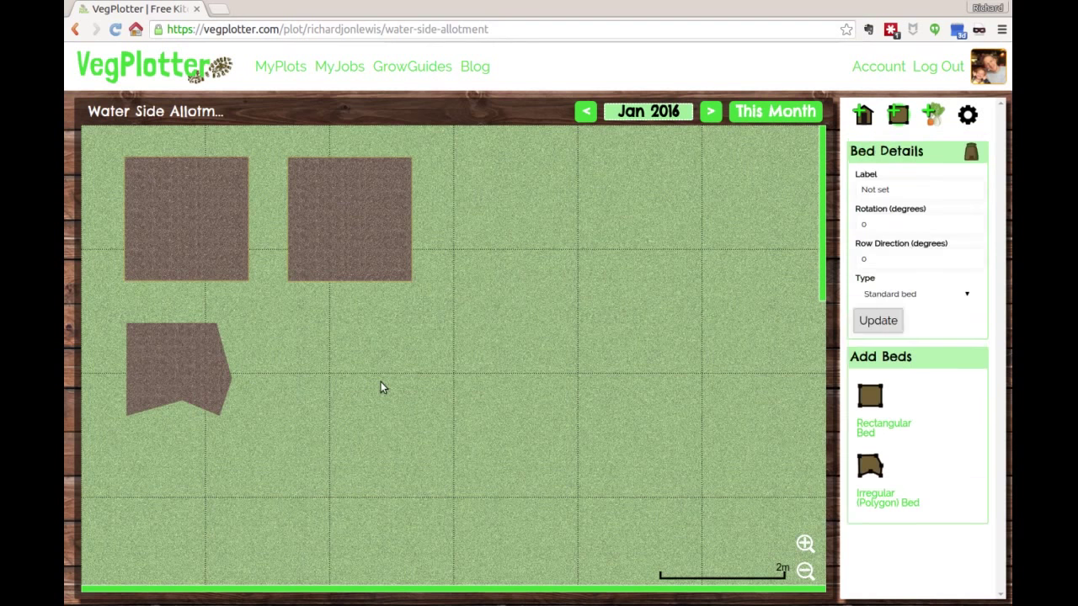
pyautogui.click(208, 372)
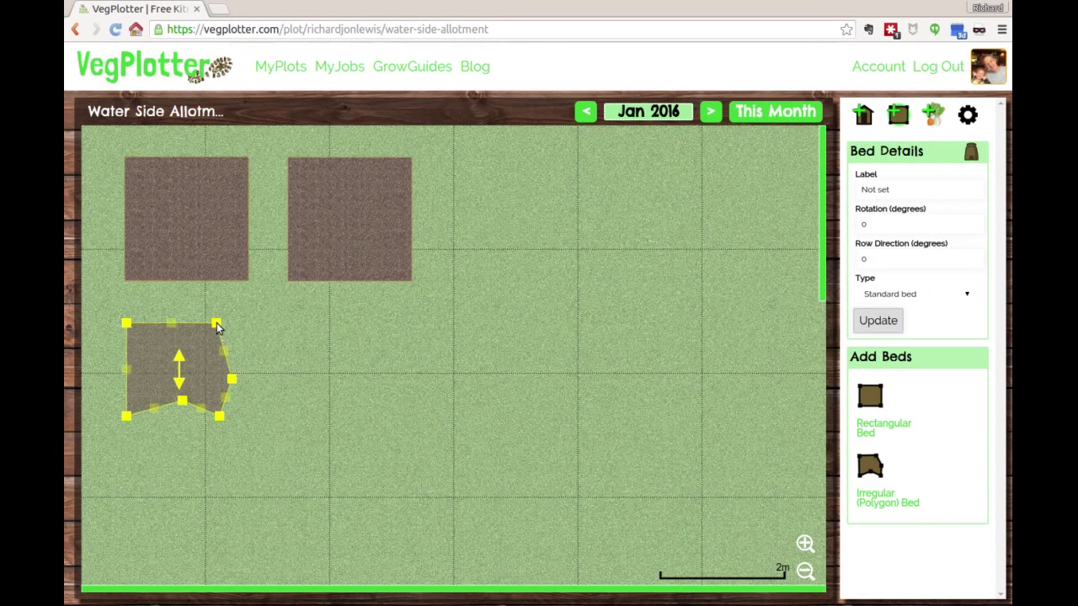
pyautogui.moveTo(216, 325); pyautogui.dragTo(257, 327)
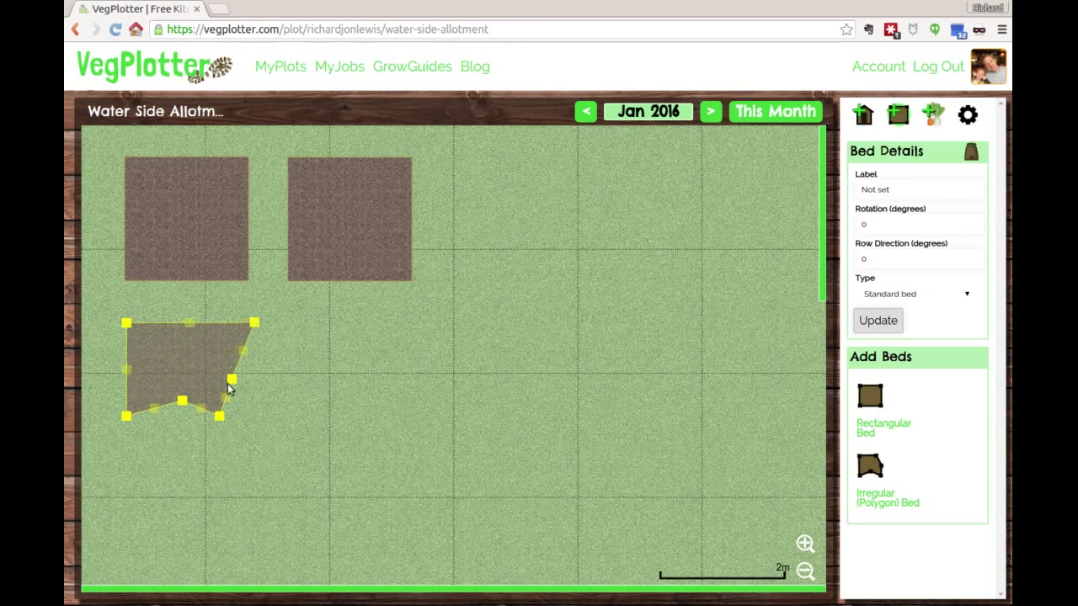
pyautogui.moveTo(240, 380); pyautogui.dragTo(337, 364)
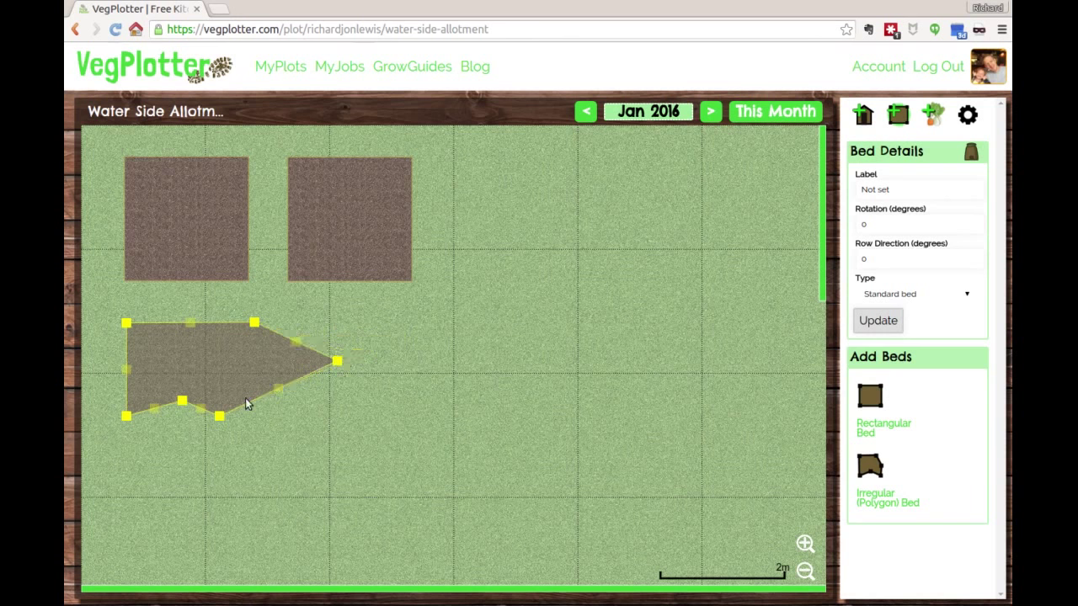
pyautogui.moveTo(310, 438); pyautogui.dragTo(337, 440)
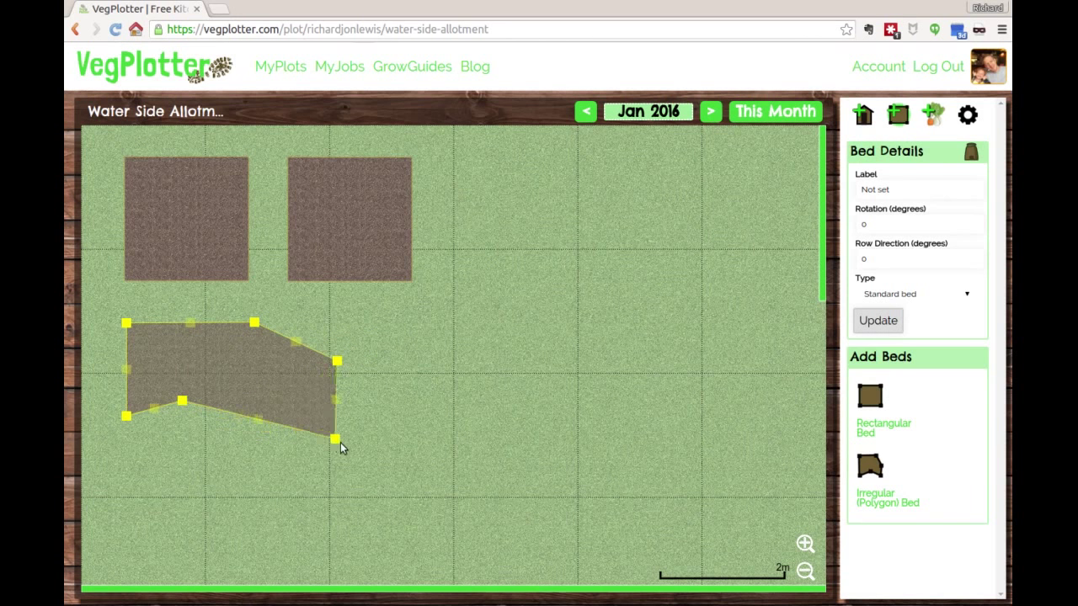
pyautogui.moveTo(183, 406); pyautogui.dragTo(294, 494)
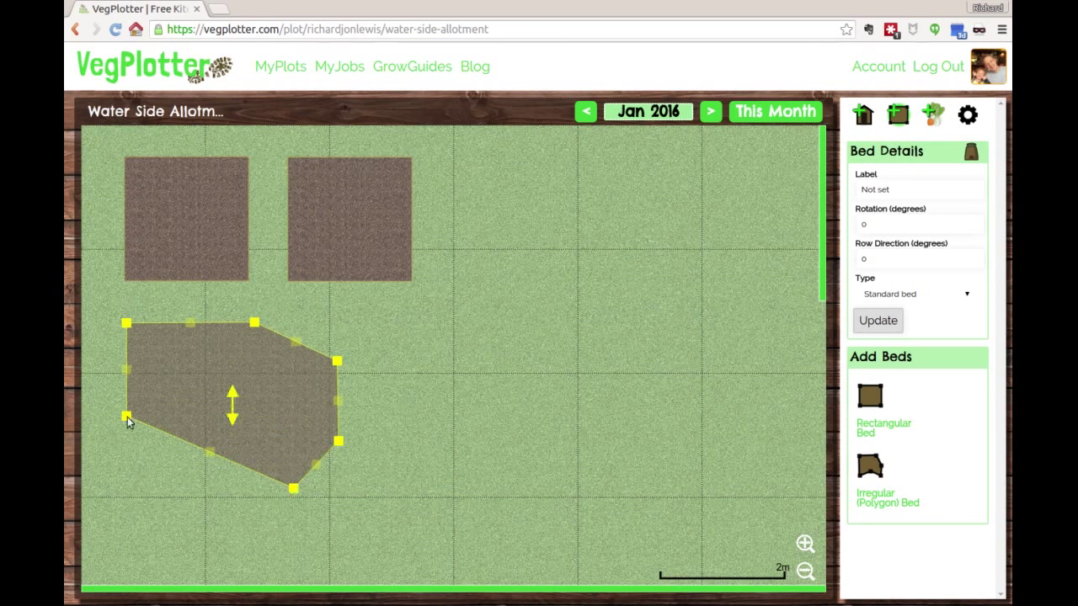
pyautogui.moveTo(126, 416); pyautogui.dragTo(124, 490)
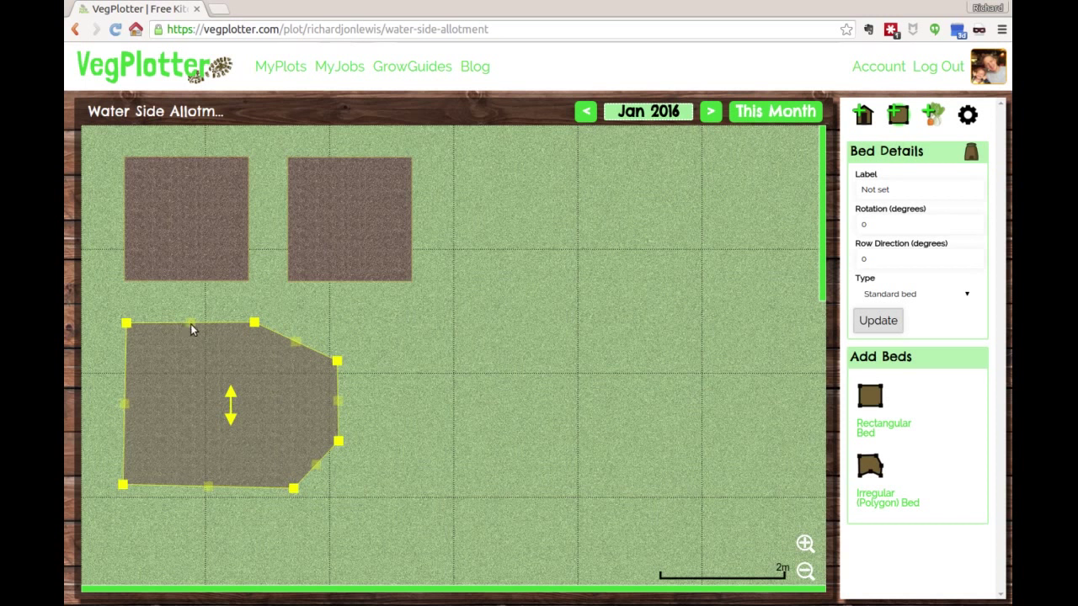
pyautogui.moveTo(191, 323); pyautogui.dragTo(191, 310)
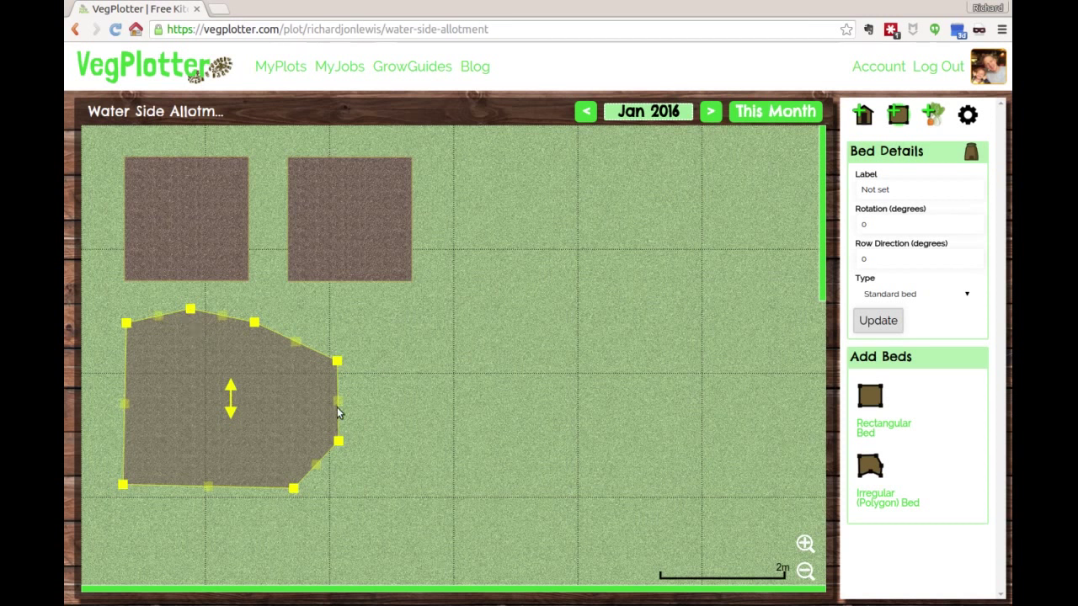
pyautogui.moveTo(337, 404); pyautogui.dragTo(546, 399)
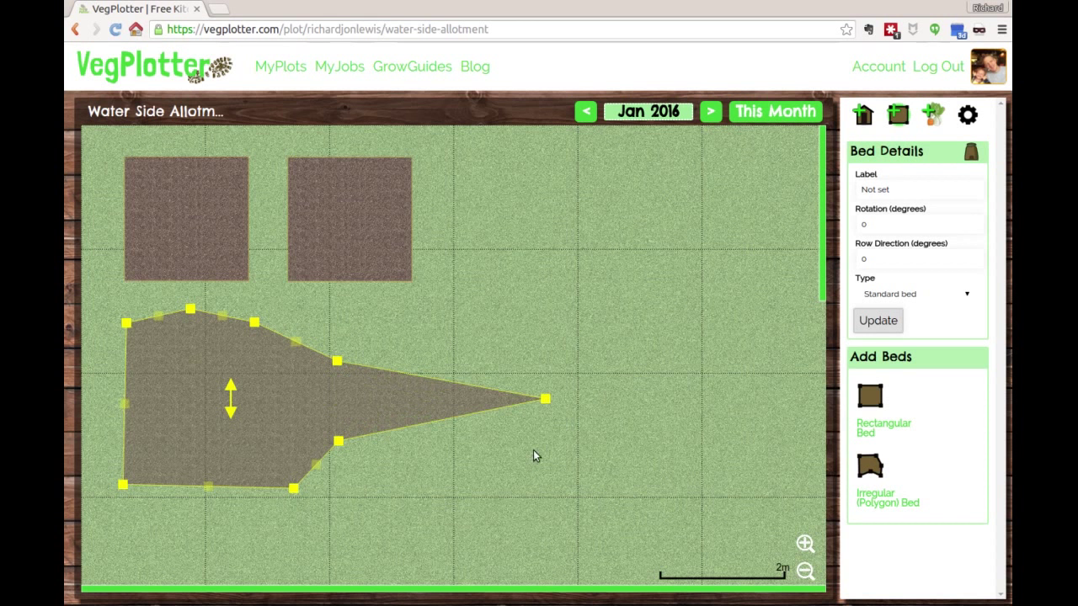
# Step: Delete three corners of the irregular bed and nudge a corner on its upper-right edge
pyautogui.doubleClick(545, 399)
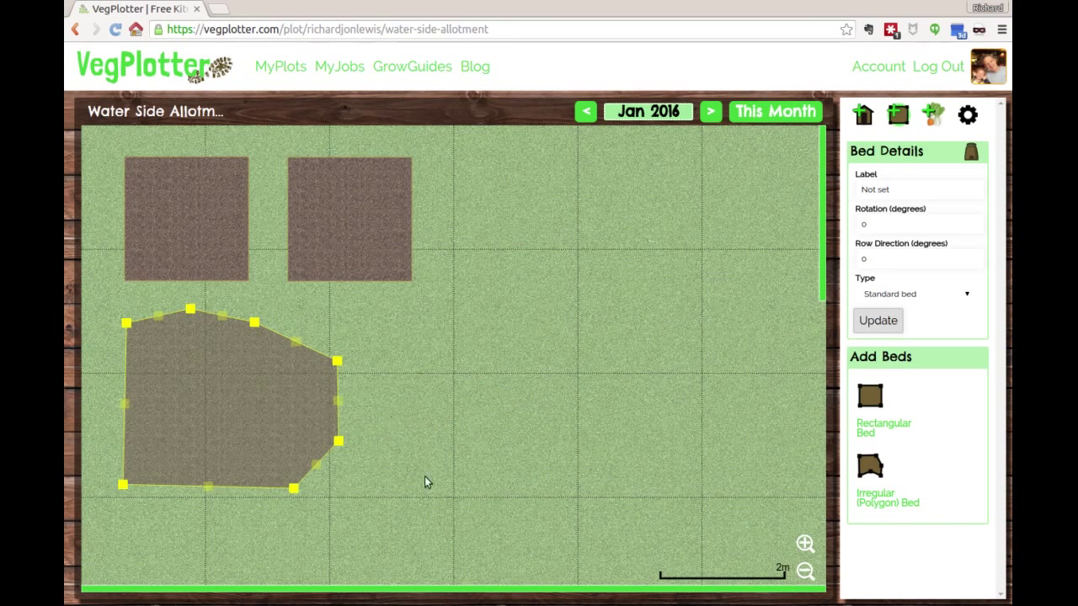
pyautogui.doubleClick(337, 442)
pyautogui.doubleClick(293, 488)
pyautogui.click(268, 341)
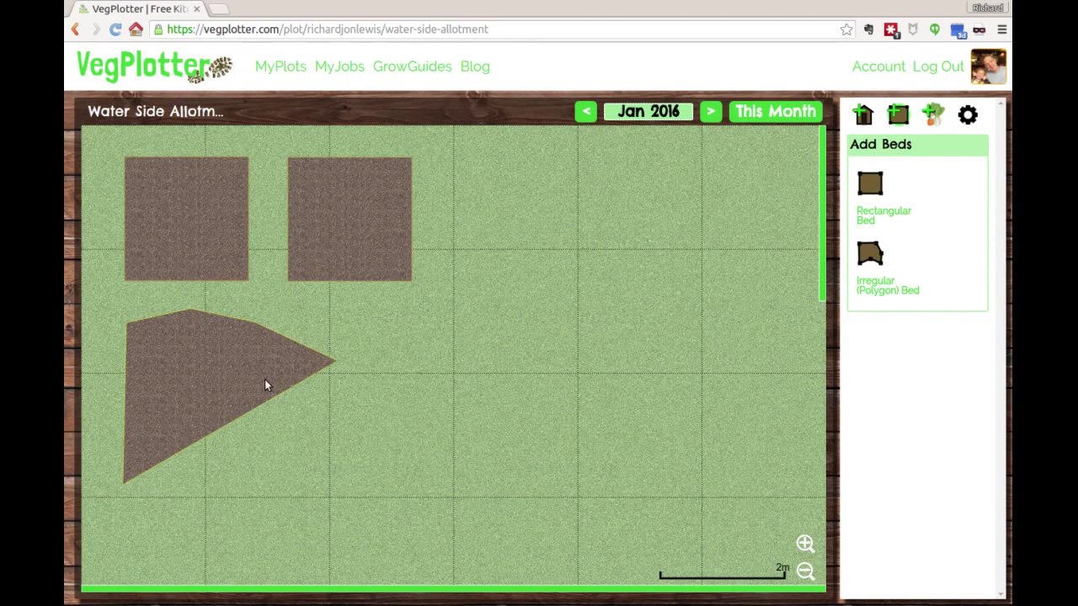
pyautogui.click(265, 379)
pyautogui.moveTo(278, 337)
pyautogui.mouseDown()
pyautogui.moveTo(269, 329)
pyautogui.moveTo(308, 344)
pyautogui.moveTo(282, 339)
pyautogui.moveTo(292, 353)
pyautogui.mouseUp()
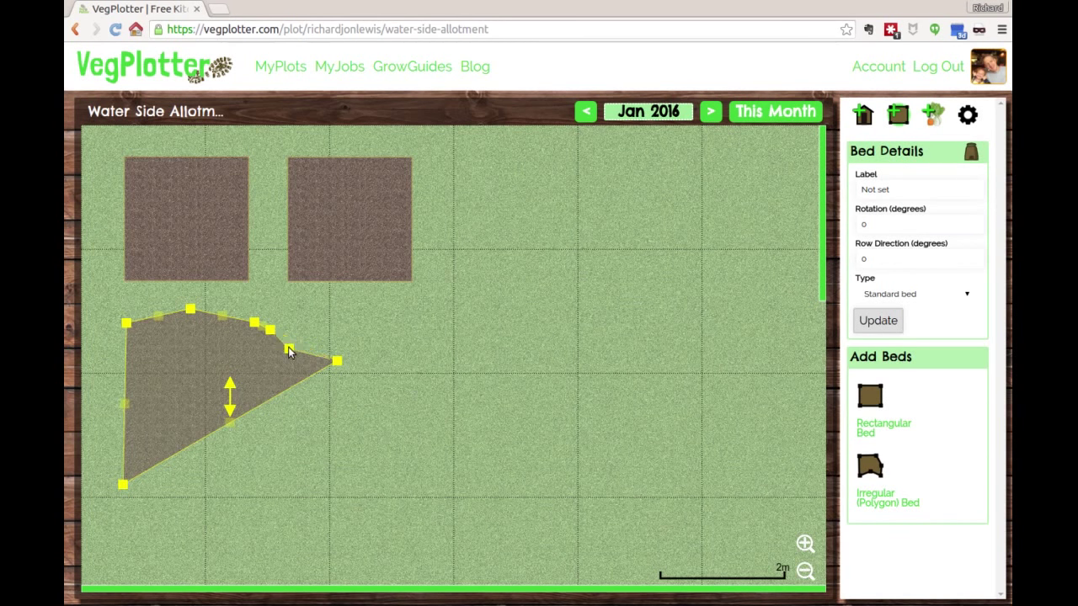
pyautogui.click(357, 408)
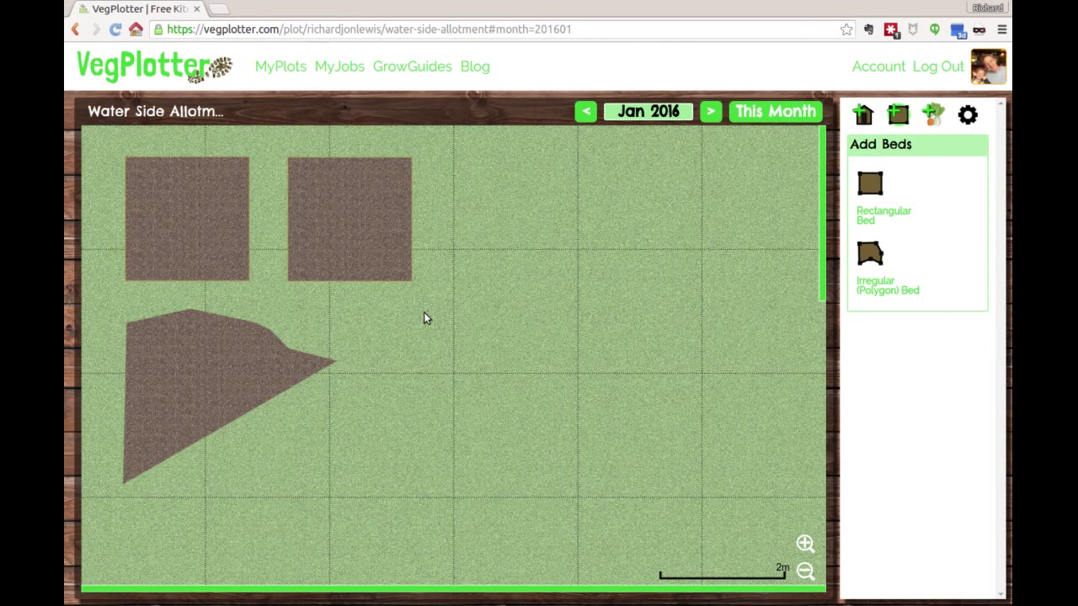
# Step: Turn the left square bed's planting rows horizontal and angle the irregular bed's rows diagonally
pyautogui.click(235, 255)
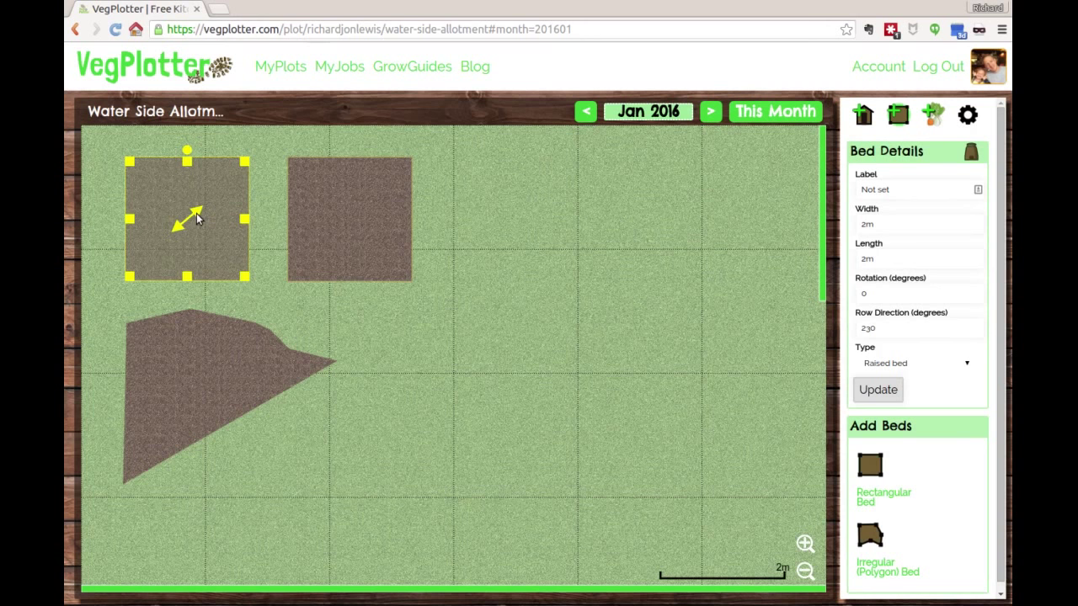
pyautogui.moveTo(200, 216); pyautogui.dragTo(251, 226)
pyautogui.click(325, 225)
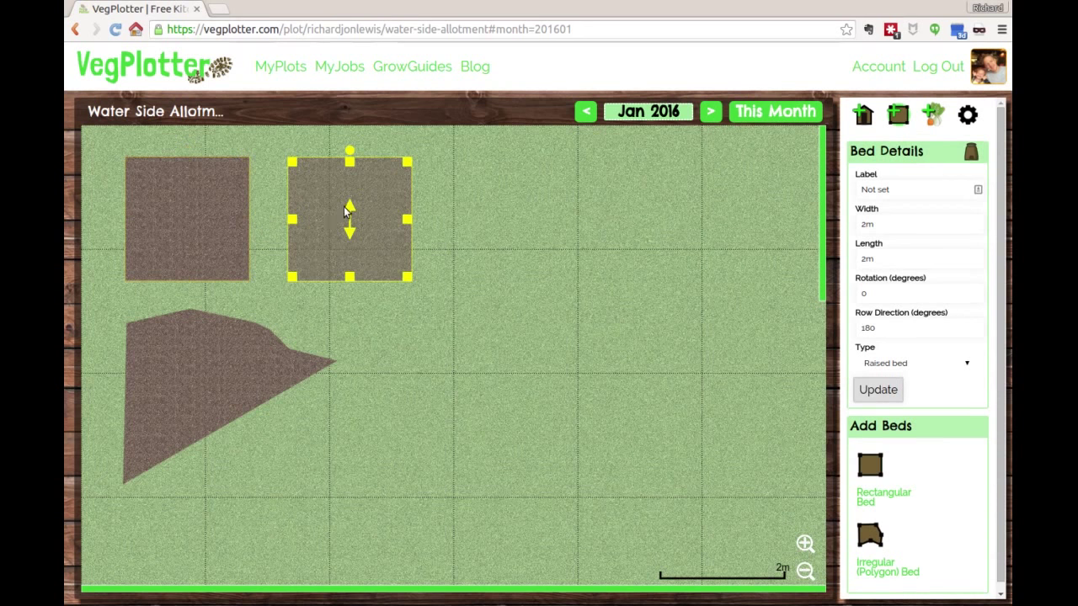
pyautogui.click(268, 367)
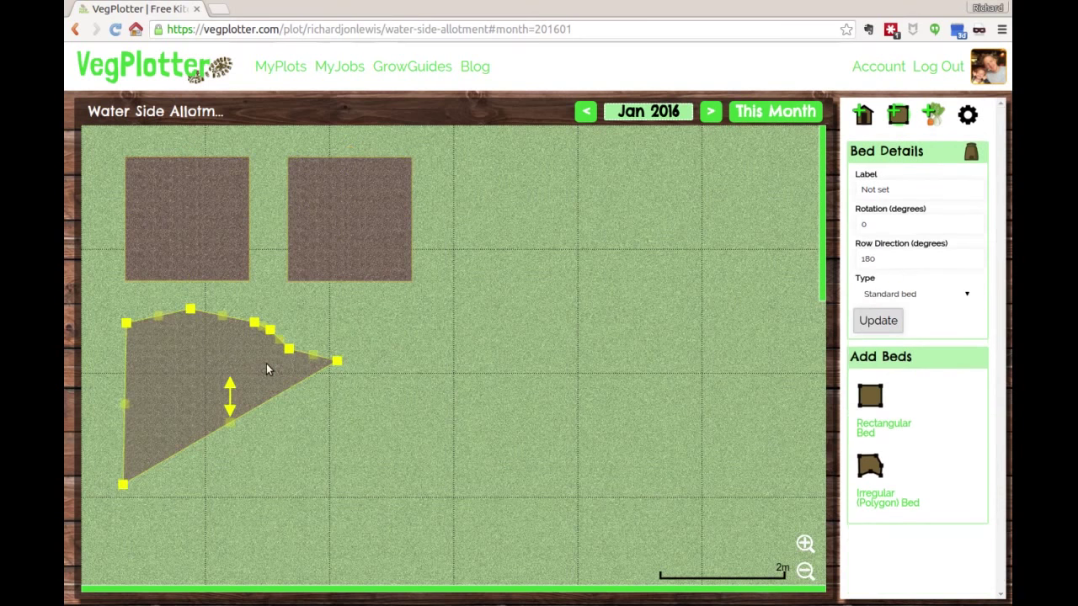
pyautogui.moveTo(230, 385); pyautogui.dragTo(255, 386)
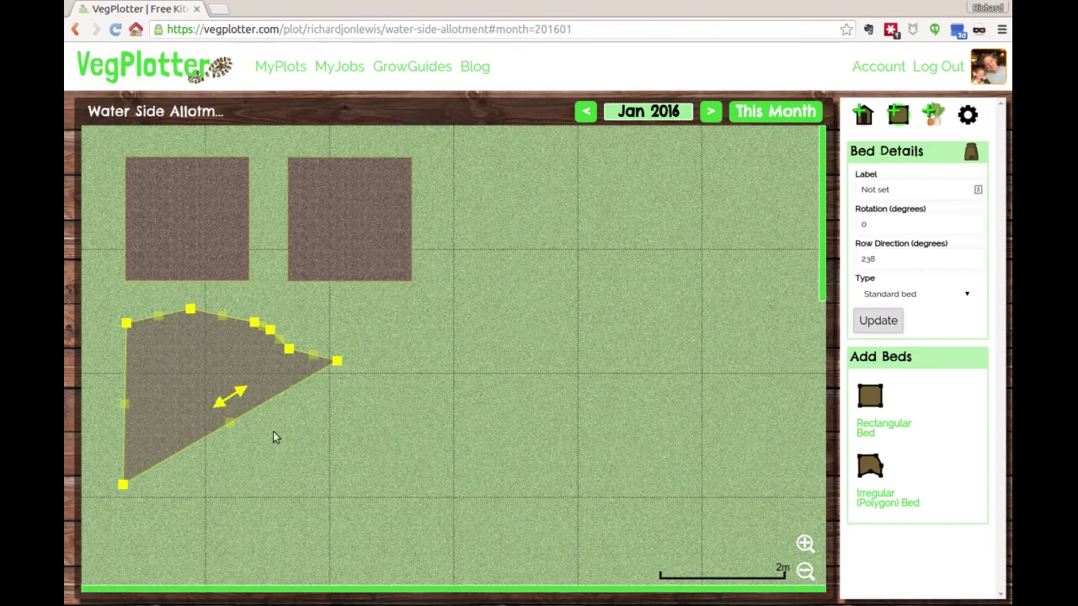
pyautogui.click(366, 426)
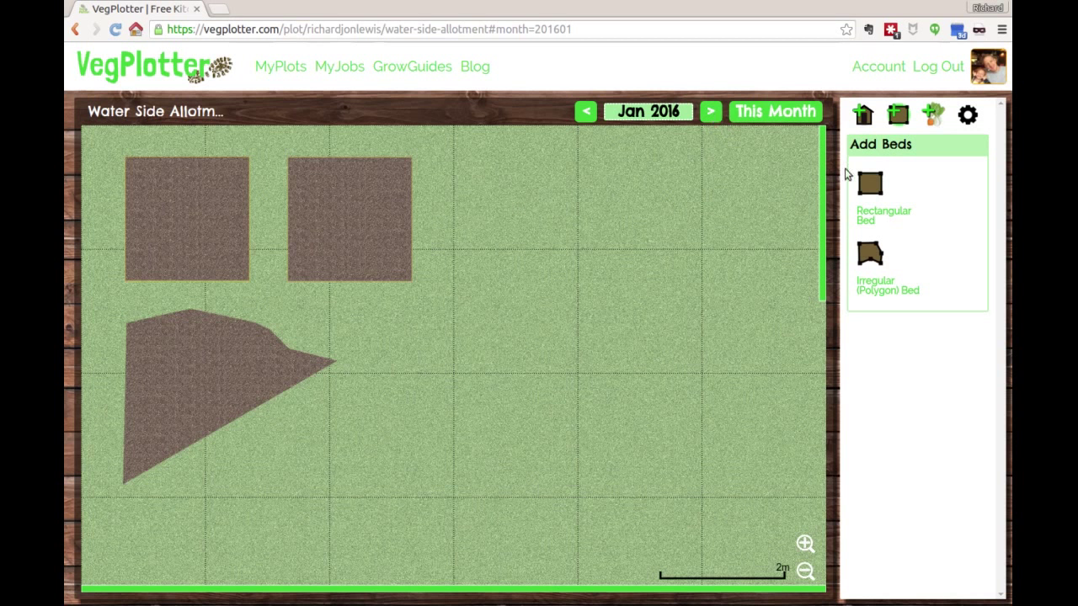
# Step: Preview the structures catalogue, return to bed types, and select each of the three beds
pyautogui.click(864, 118)
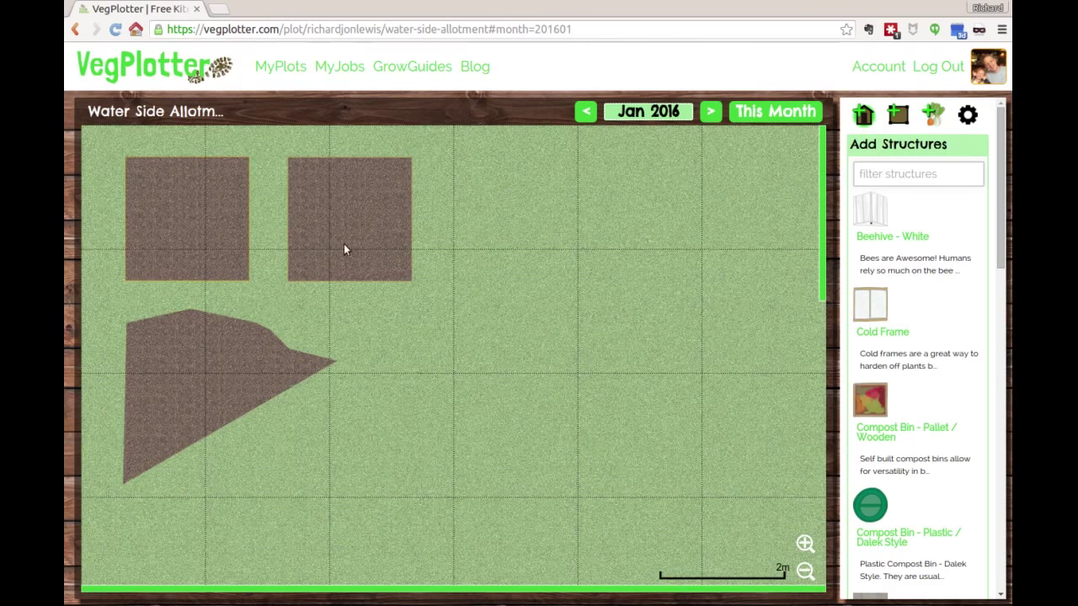
pyautogui.click(900, 118)
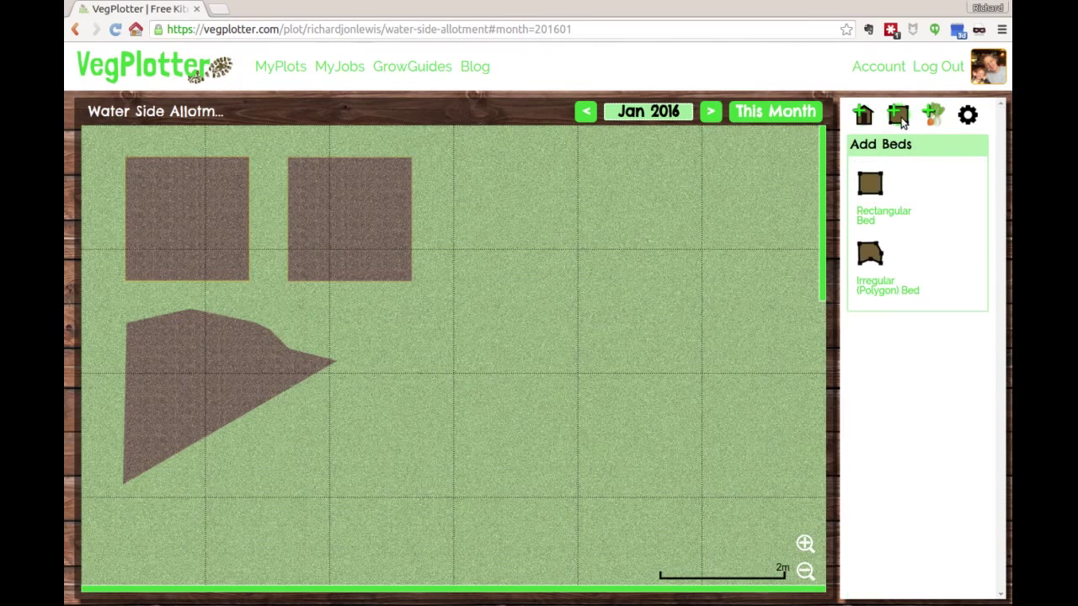
pyautogui.click(353, 232)
pyautogui.click(203, 239)
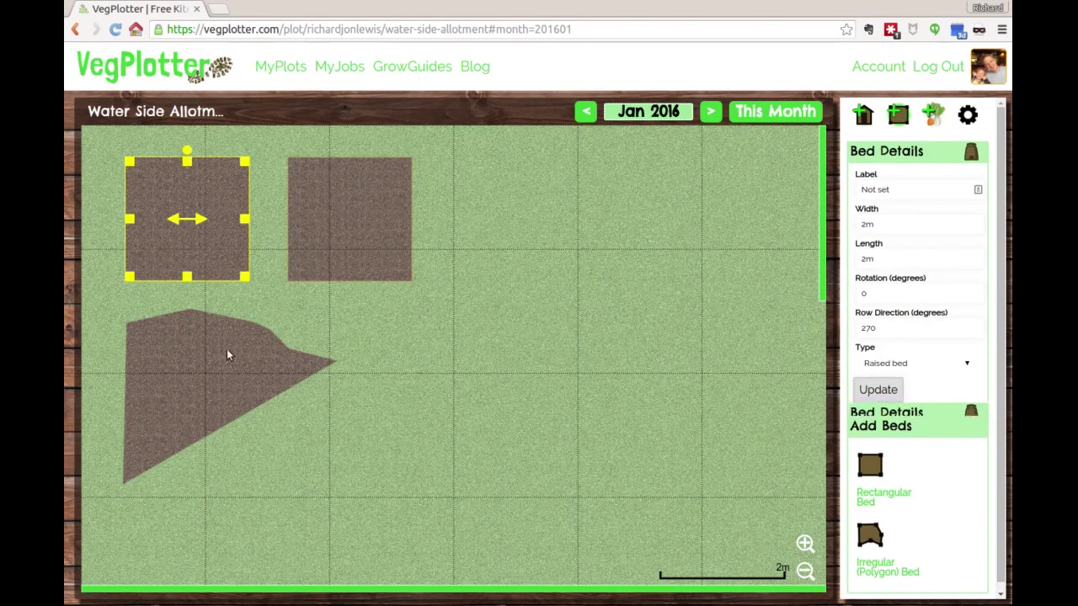
pyautogui.click(233, 388)
pyautogui.click(334, 255)
pyautogui.click(186, 232)
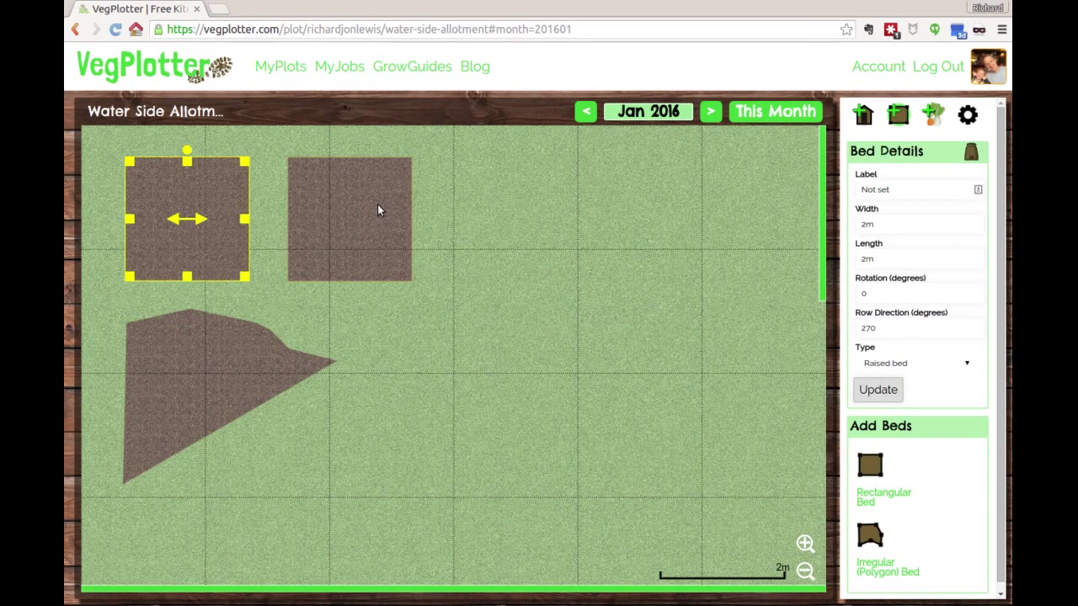
# Step: Check this month's plant list, return to bed types, and deselect the beds
pyautogui.click(932, 117)
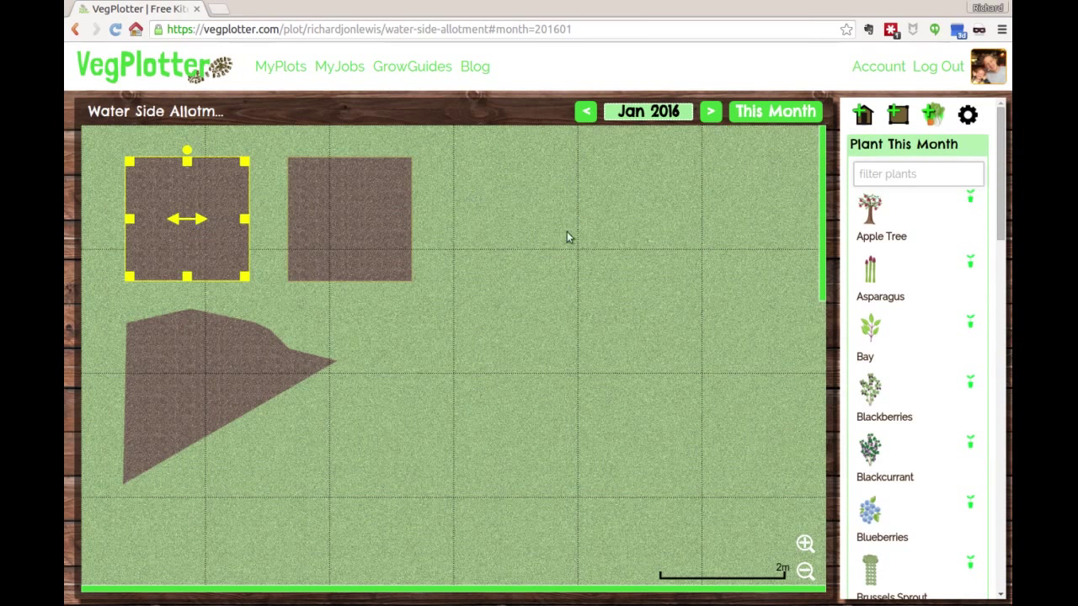
pyautogui.click(906, 120)
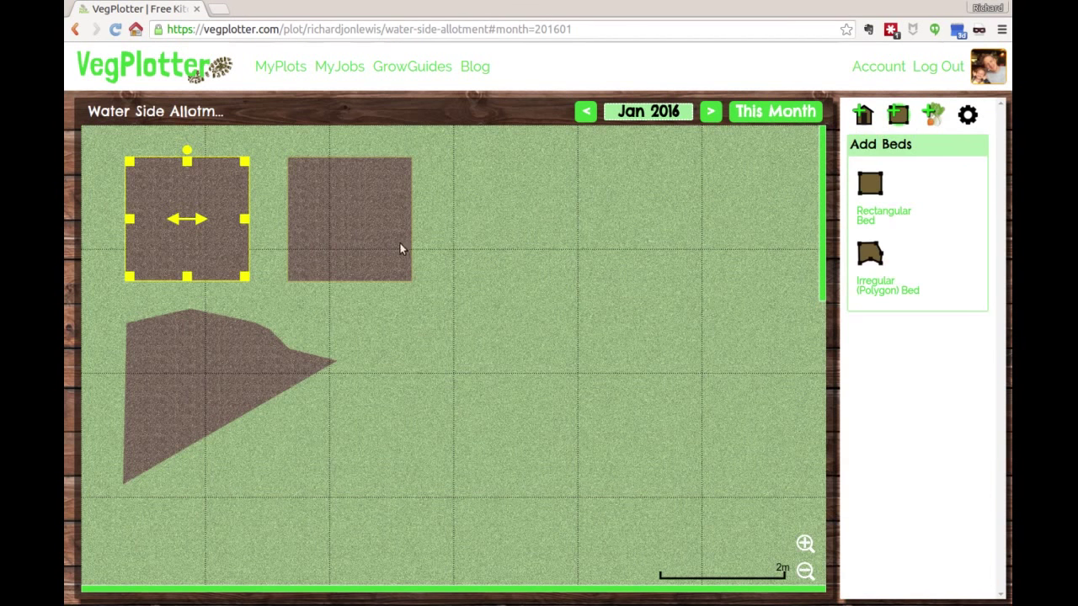
pyautogui.click(456, 229)
# Step: Search the structures for 'shed', place a shed at the plot's upper right, and enlarge it
pyautogui.click(863, 118)
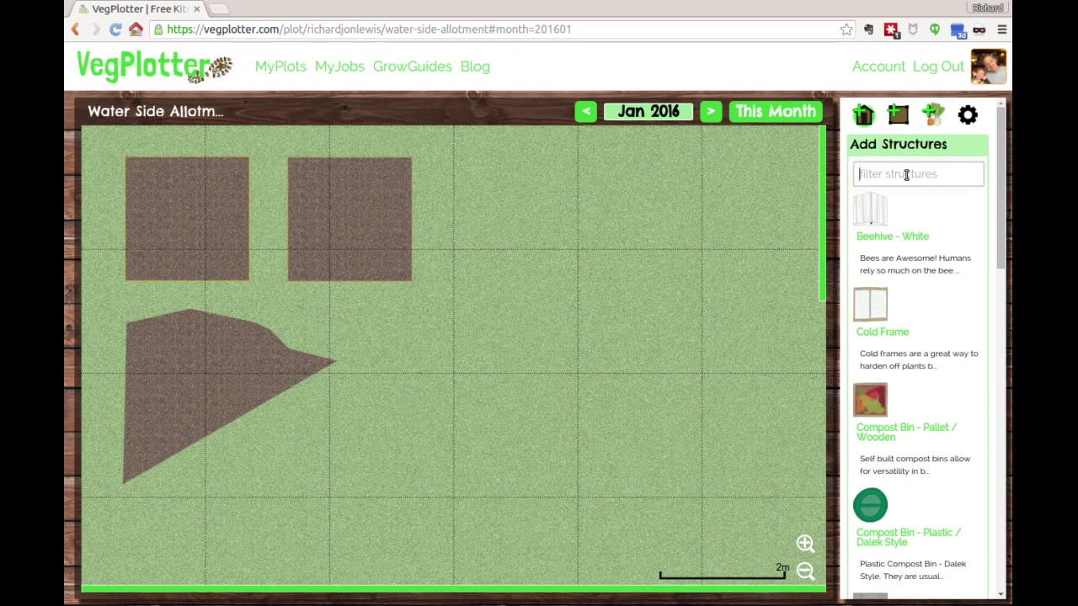
pyautogui.write('shed')
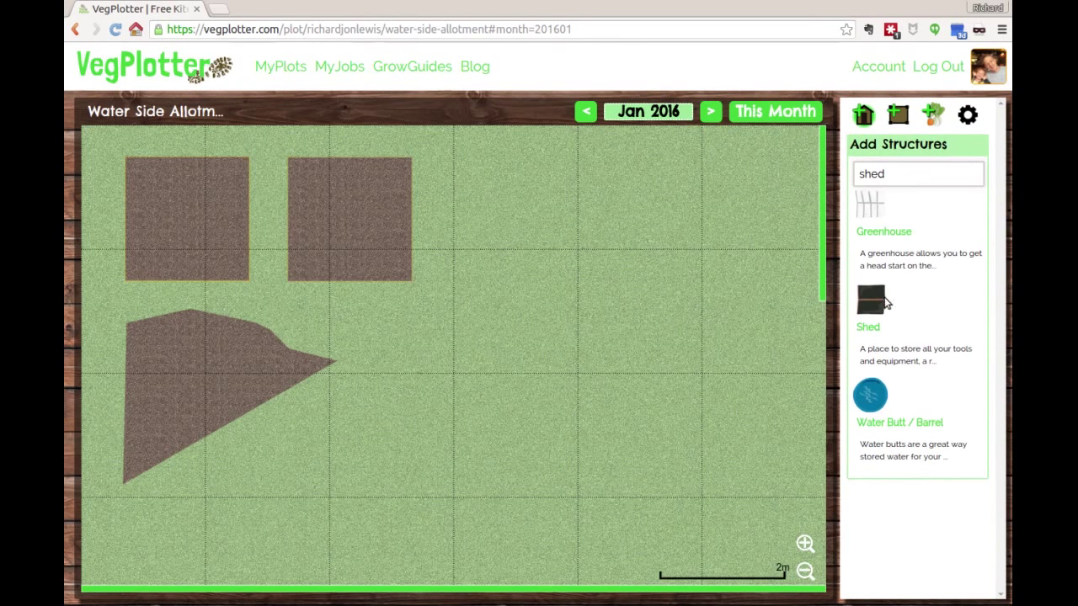
pyautogui.moveTo(874, 298); pyautogui.dragTo(649, 222)
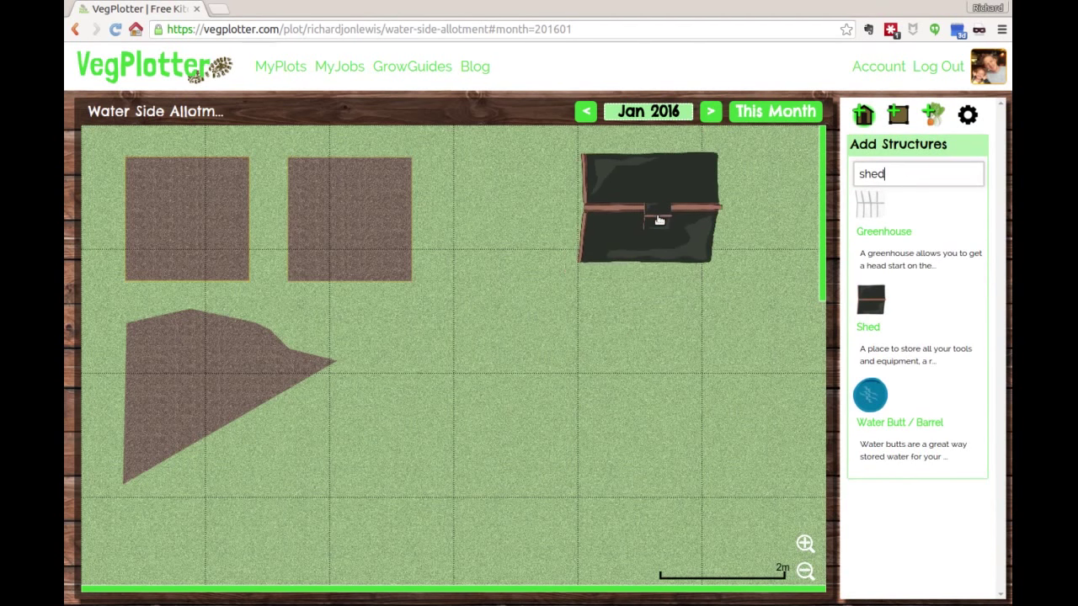
pyautogui.click(662, 222)
pyautogui.moveTo(698, 256)
pyautogui.mouseDown()
pyautogui.moveTo(712, 251)
pyautogui.moveTo(731, 272)
pyautogui.moveTo(709, 252)
pyautogui.moveTo(717, 262)
pyautogui.mouseUp()
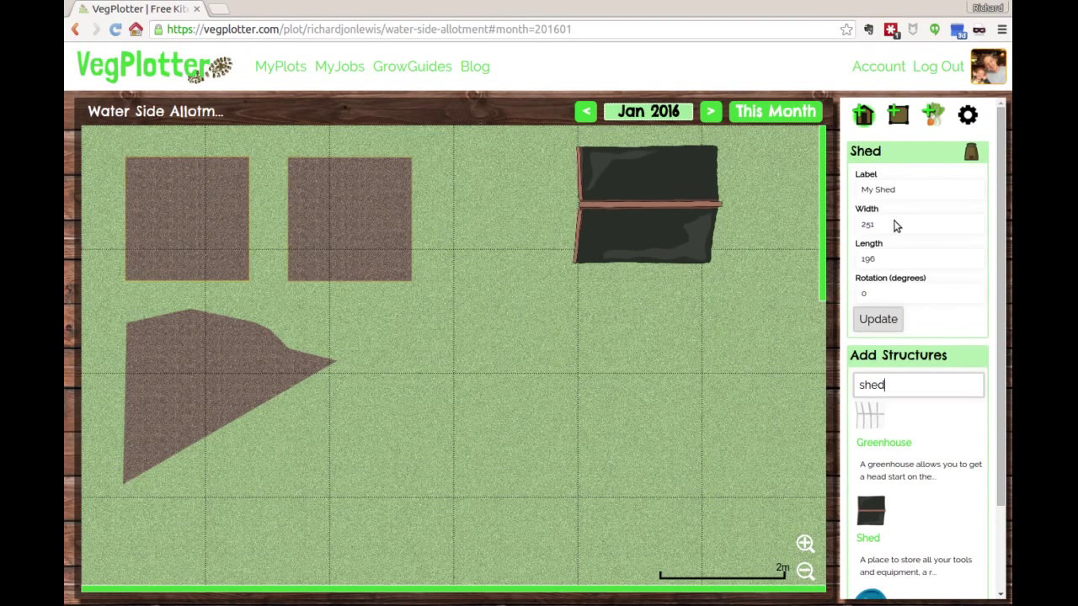
pyautogui.click(746, 228)
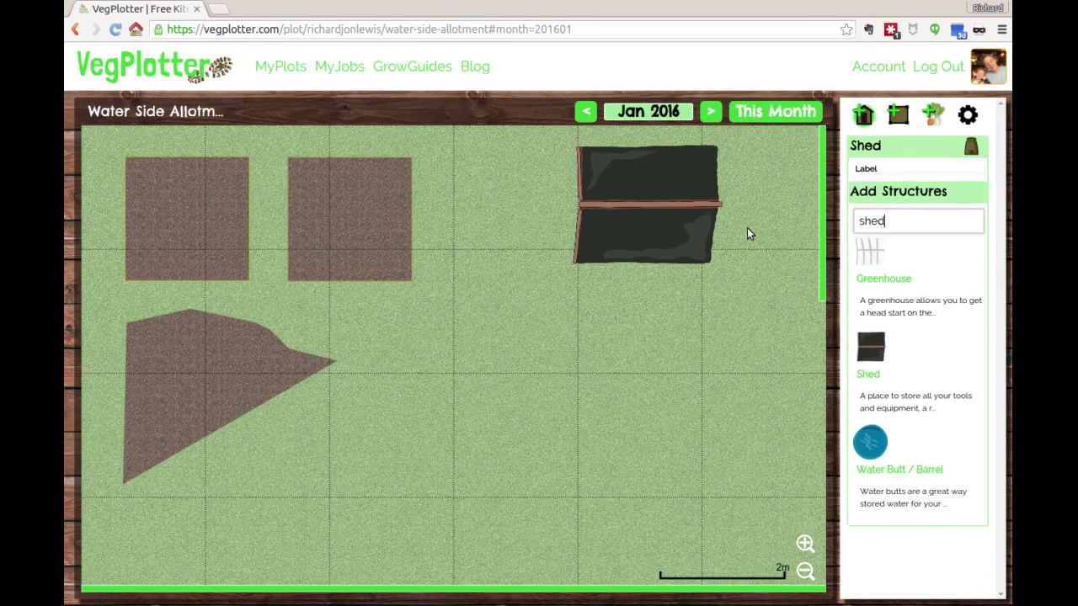
# Step: Replace the structures search with 'path' and scroll down to Gravel Path / Area
pyautogui.moveTo(899, 173); pyautogui.dragTo(824, 172)
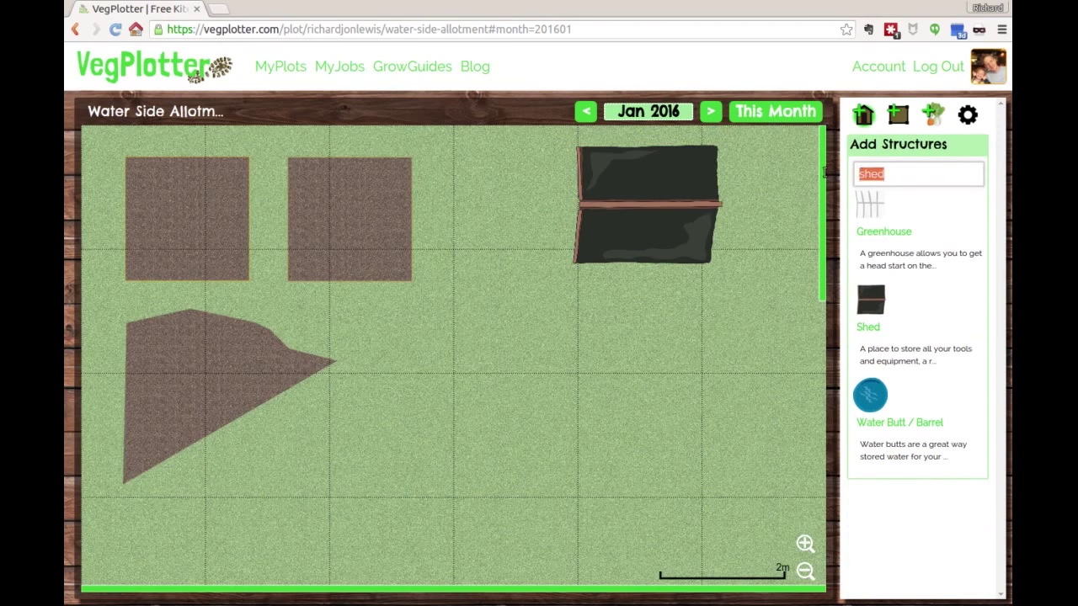
pyautogui.write('path')
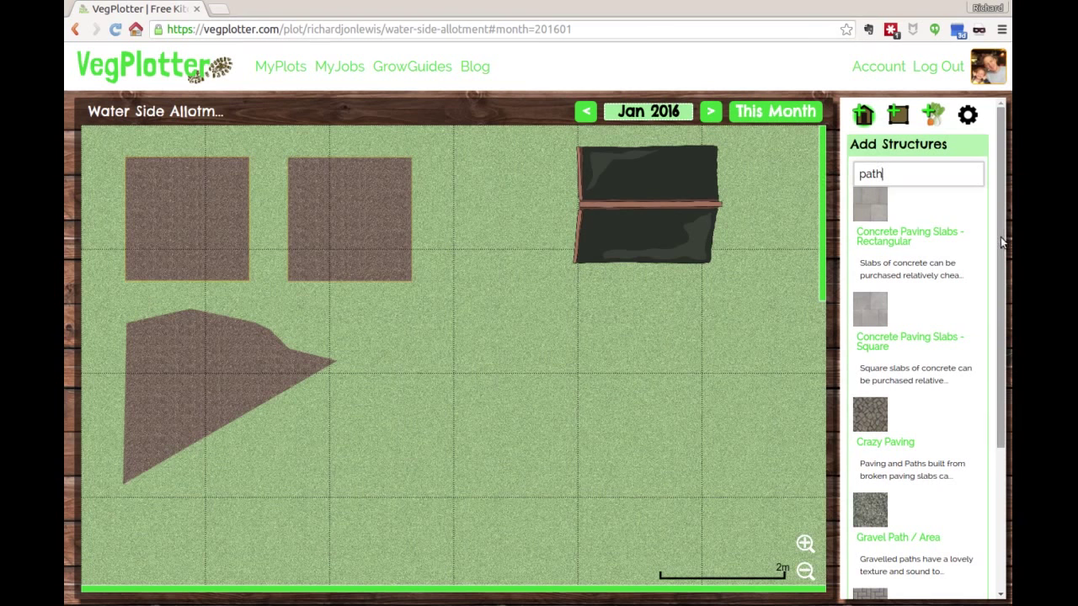
pyautogui.moveTo(1000, 243); pyautogui.dragTo(976, 366)
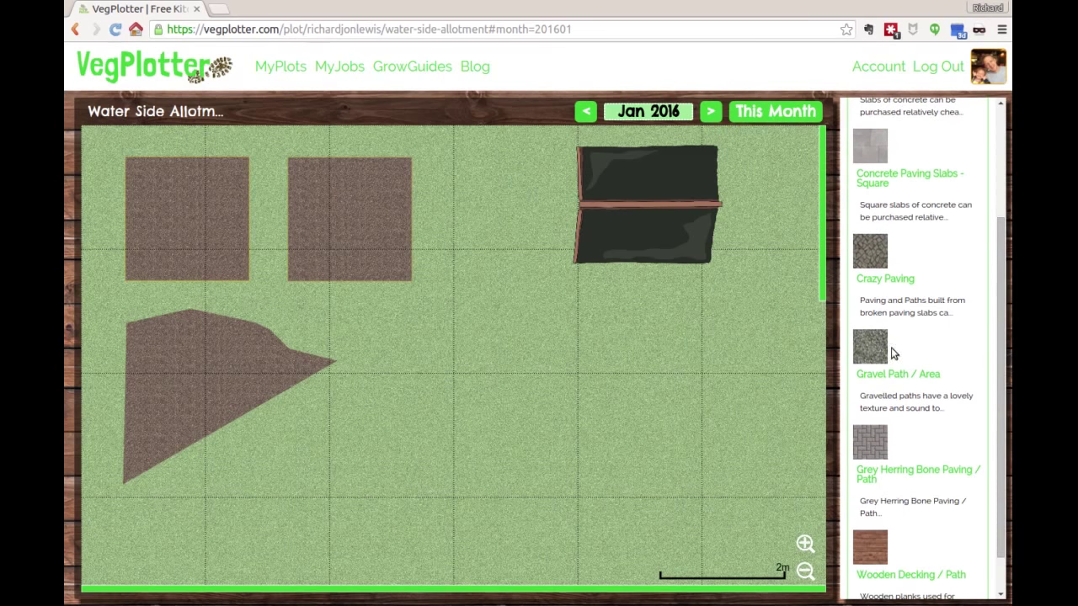
# Step: Place a gravel area and shape it into a narrow strip running down between the square beds
pyautogui.moveTo(872, 352); pyautogui.dragTo(299, 200)
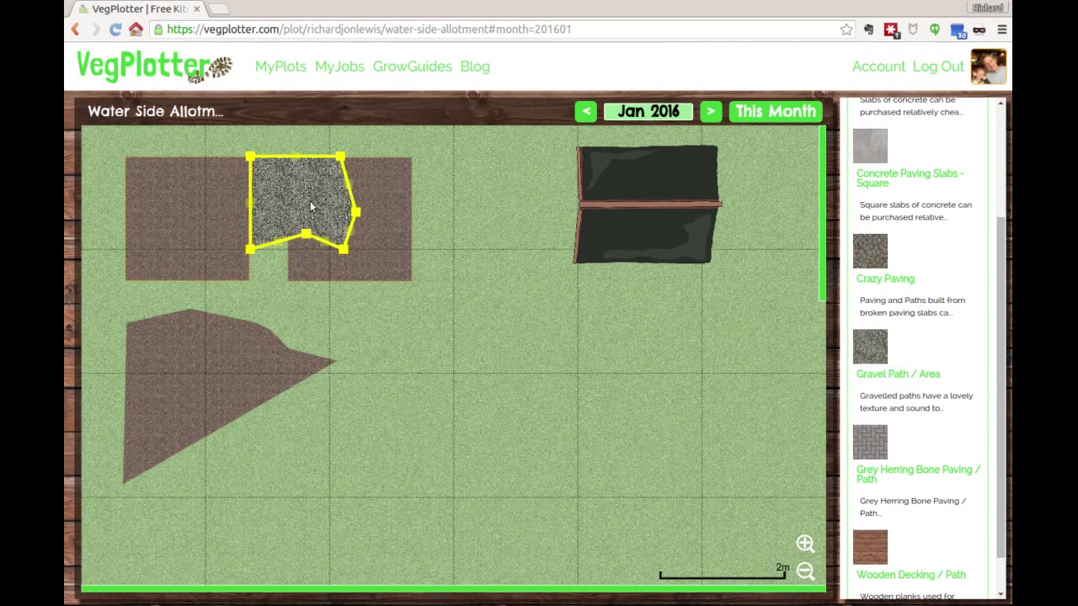
pyautogui.moveTo(339, 157); pyautogui.dragTo(288, 156)
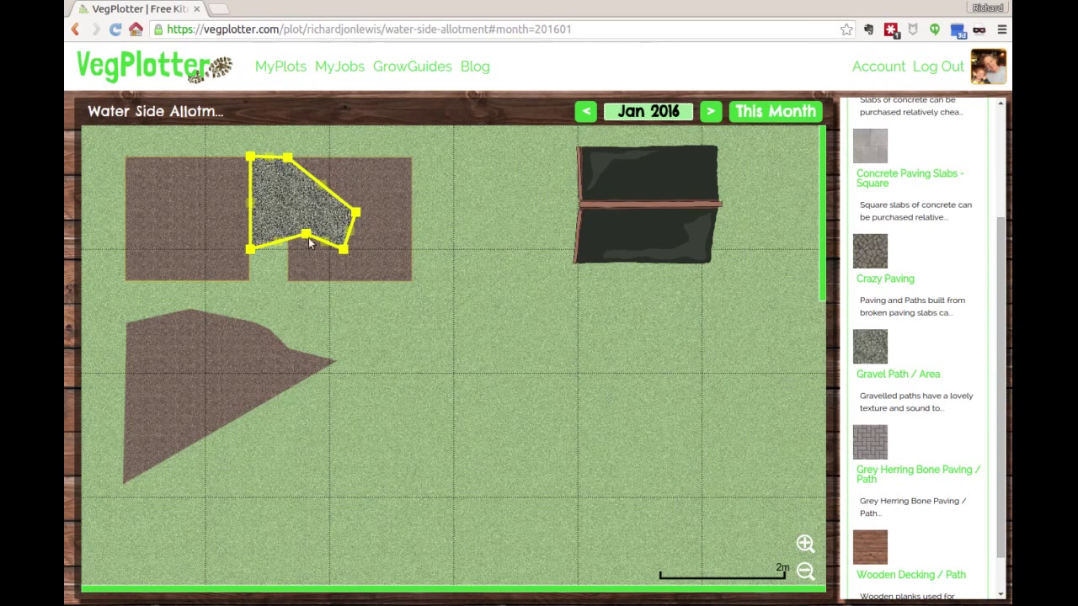
pyautogui.moveTo(305, 236); pyautogui.dragTo(250, 322)
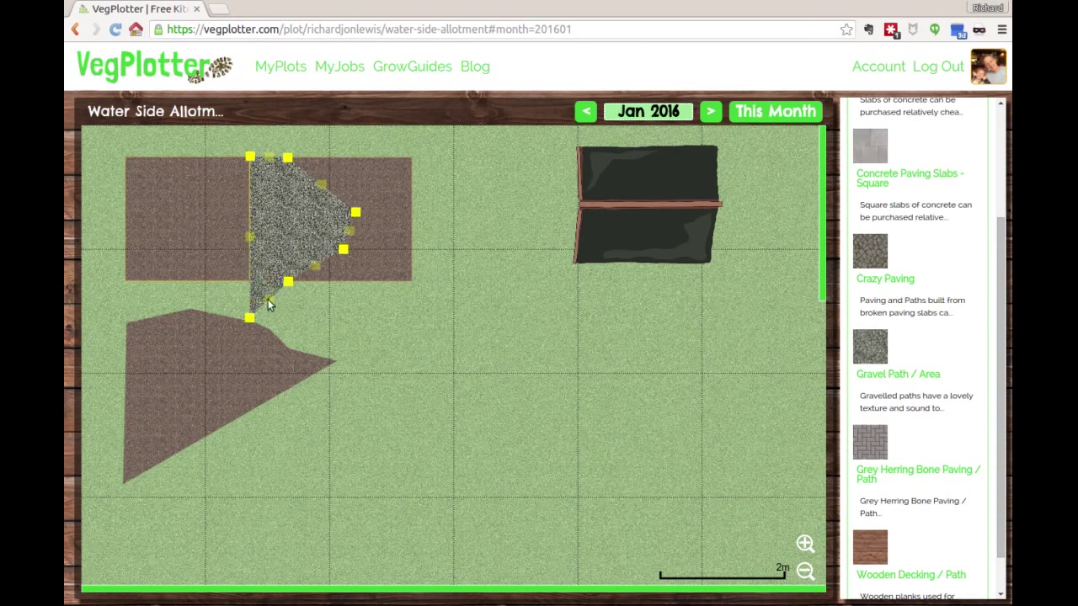
pyautogui.moveTo(288, 281); pyautogui.dragTo(284, 342)
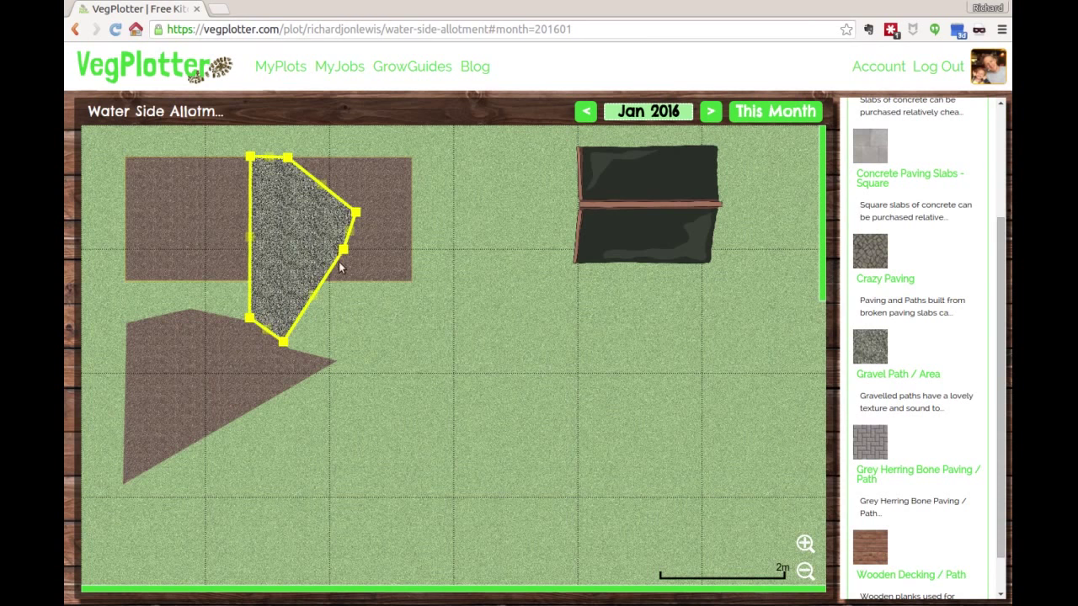
pyautogui.moveTo(343, 250); pyautogui.dragTo(337, 360)
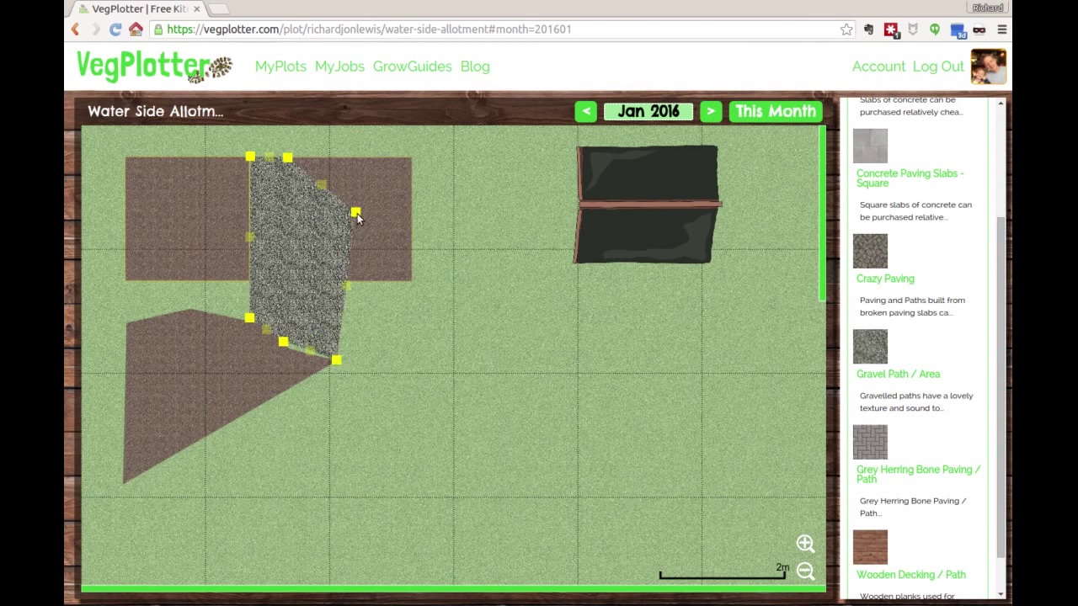
pyautogui.moveTo(356, 217); pyautogui.dragTo(288, 288)
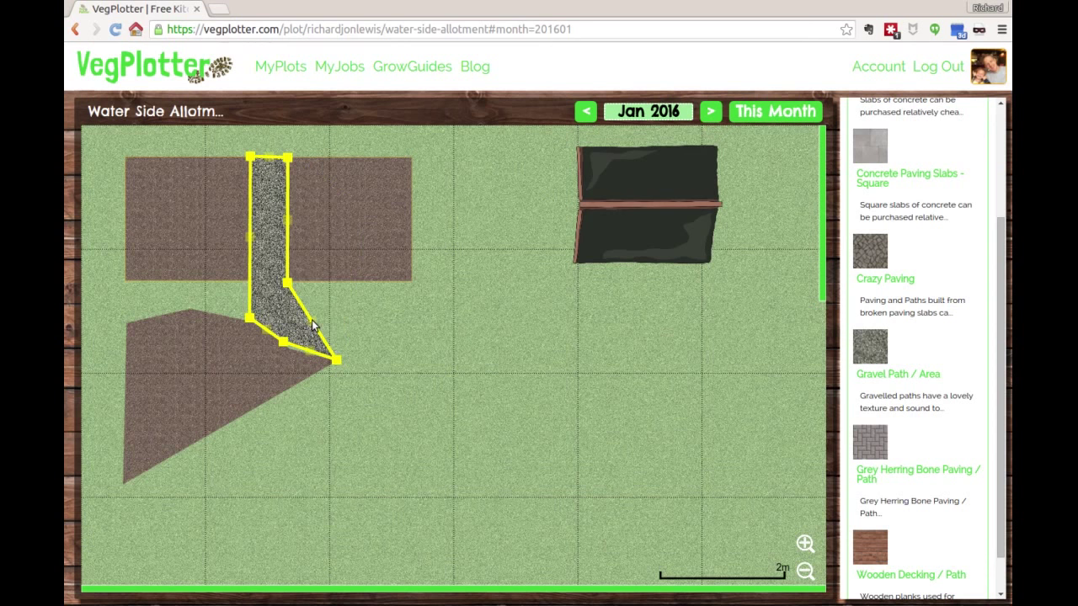
# Step: Extend the gravel strip left and right into a band along the irregular bed's top edge
pyautogui.moveTo(311, 326); pyautogui.dragTo(413, 286)
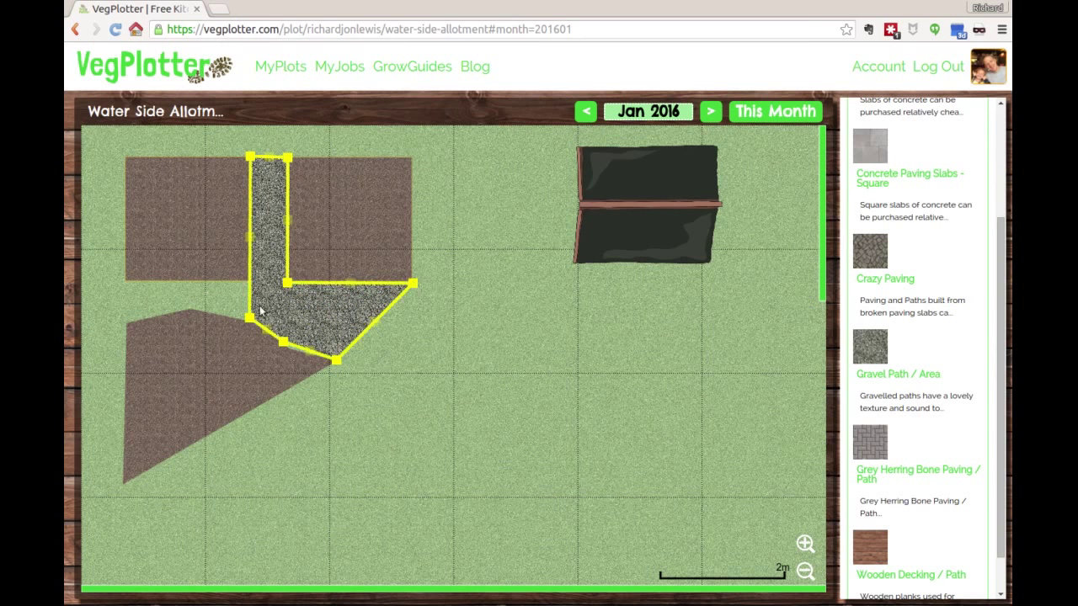
pyautogui.moveTo(253, 242); pyautogui.dragTo(125, 288)
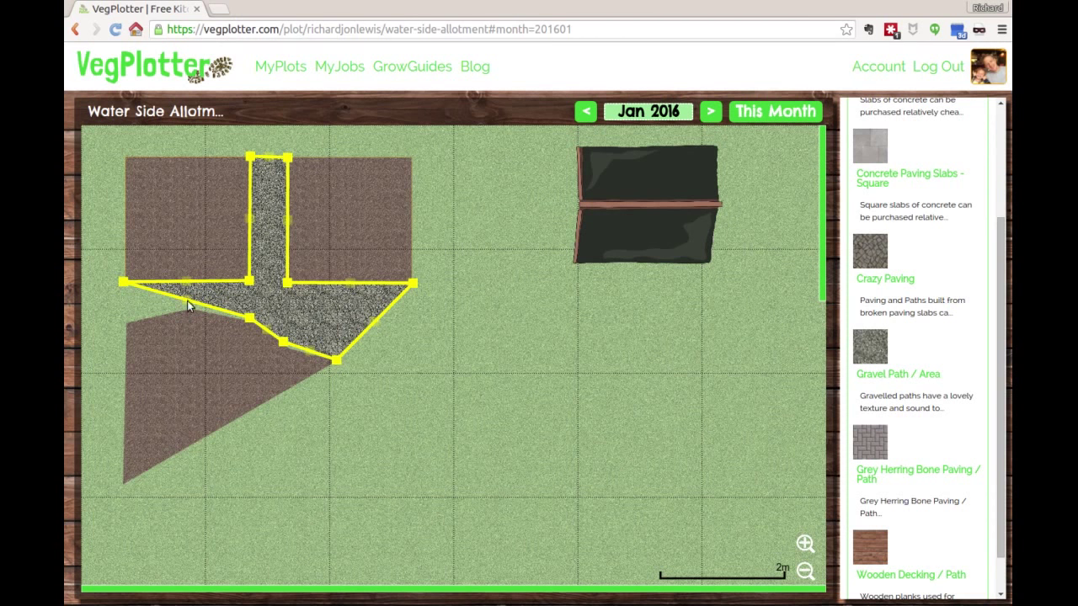
pyautogui.moveTo(187, 304); pyautogui.dragTo(220, 335)
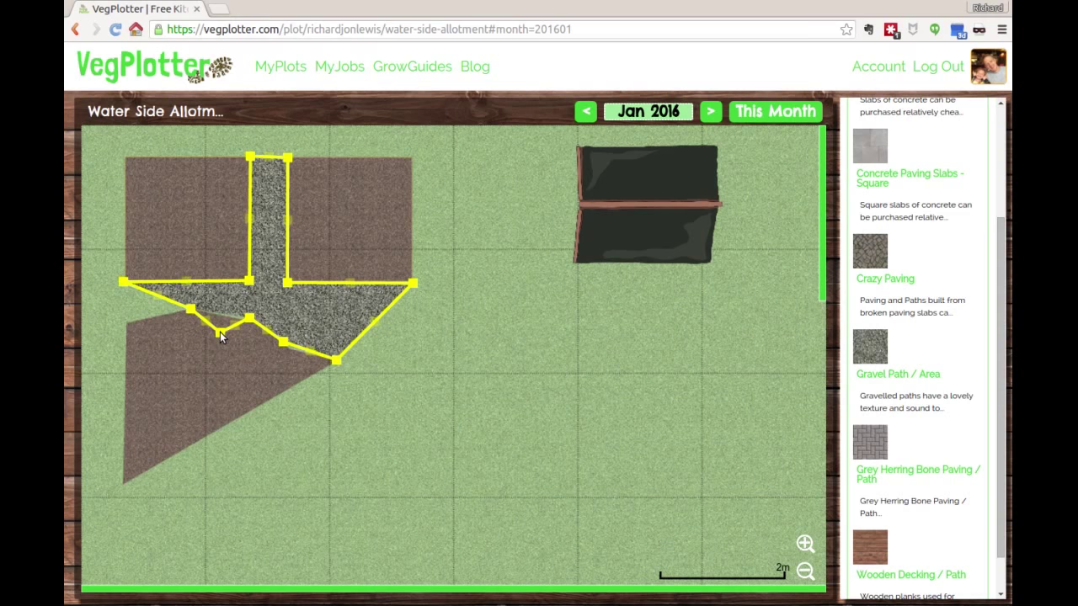
pyautogui.click(220, 333)
pyautogui.moveTo(153, 304); pyautogui.dragTo(128, 323)
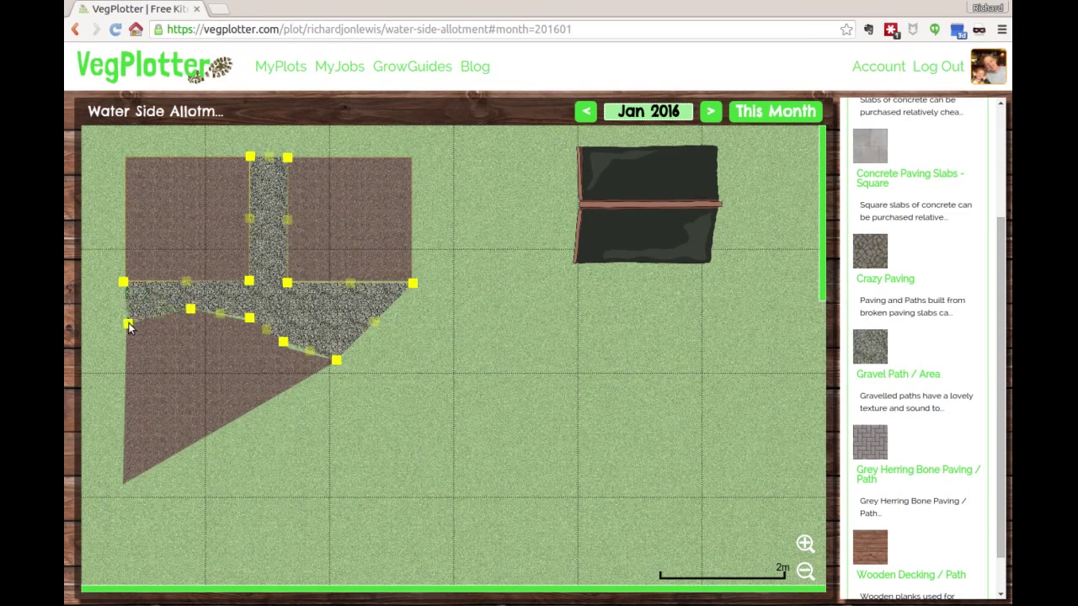
pyautogui.click(421, 441)
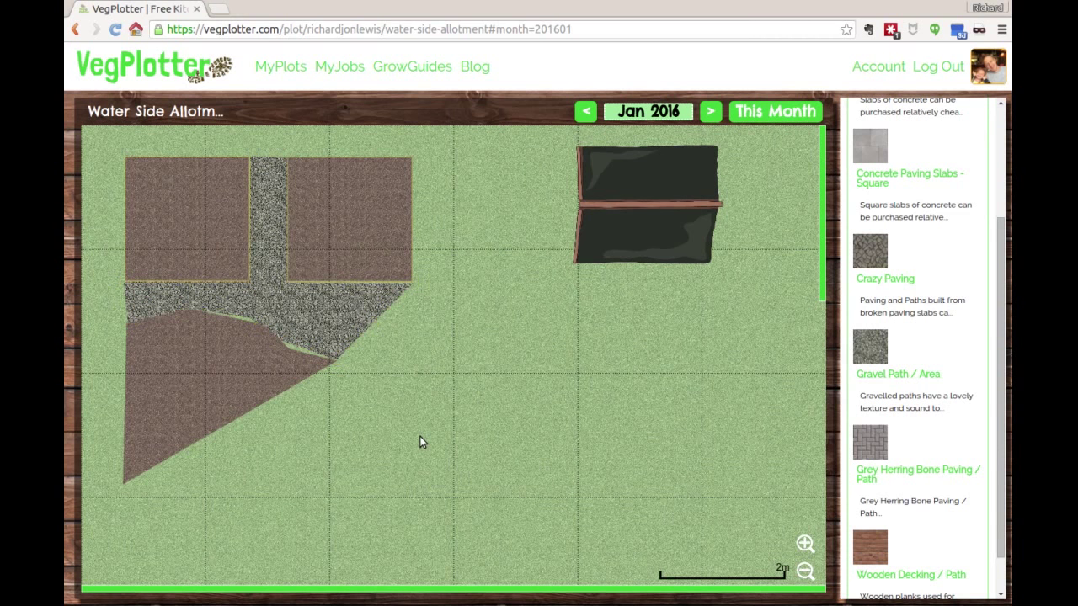